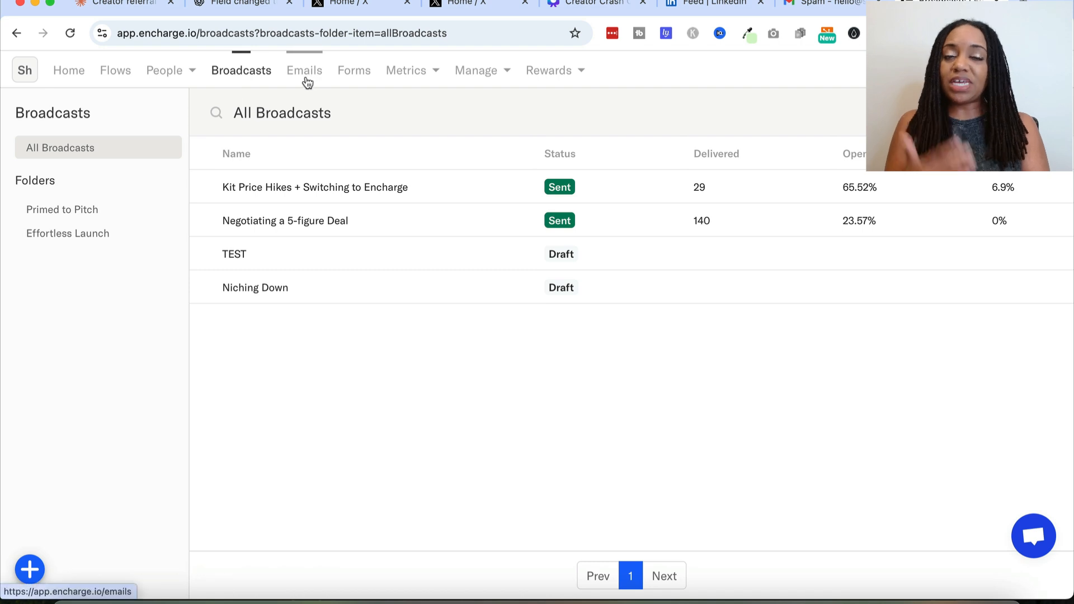
# Open the email library and view the actions available for the Copy of Encharge Email over Kit email
pyautogui.click(233, 74)
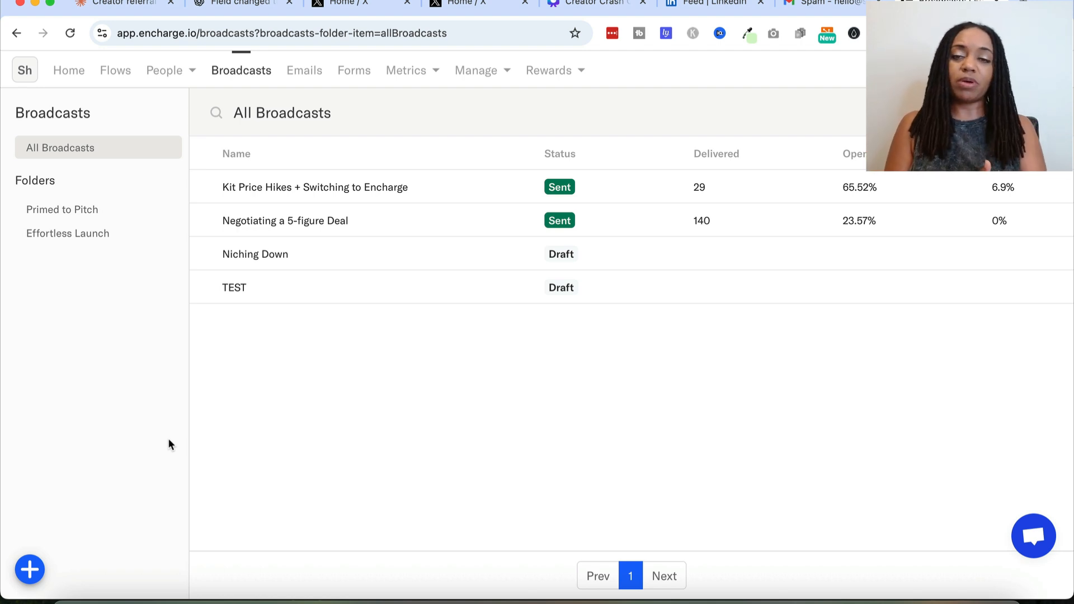
pyautogui.click(312, 78)
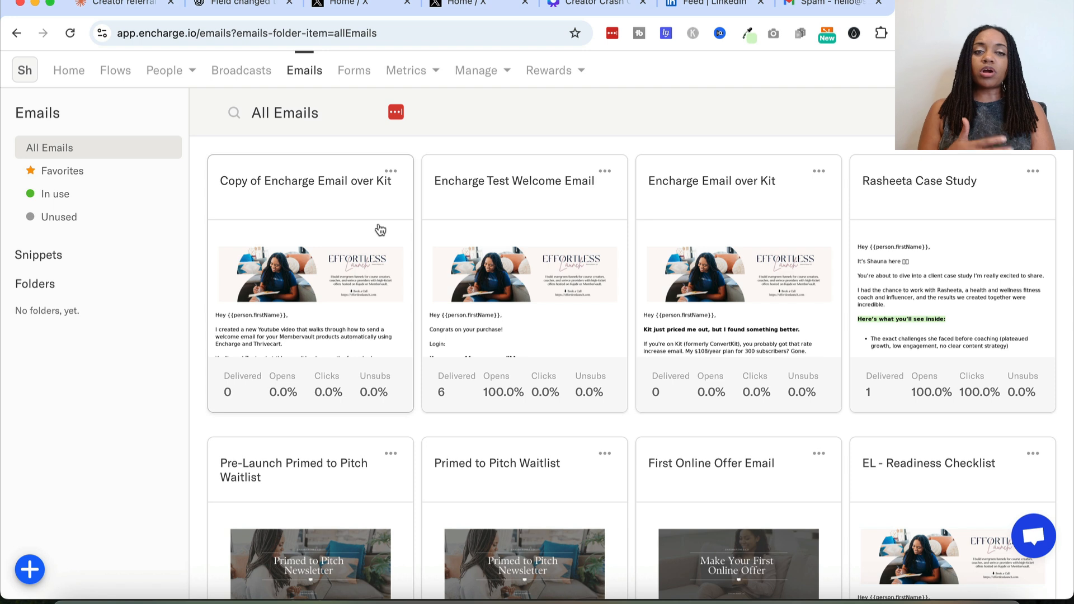
pyautogui.click(391, 177)
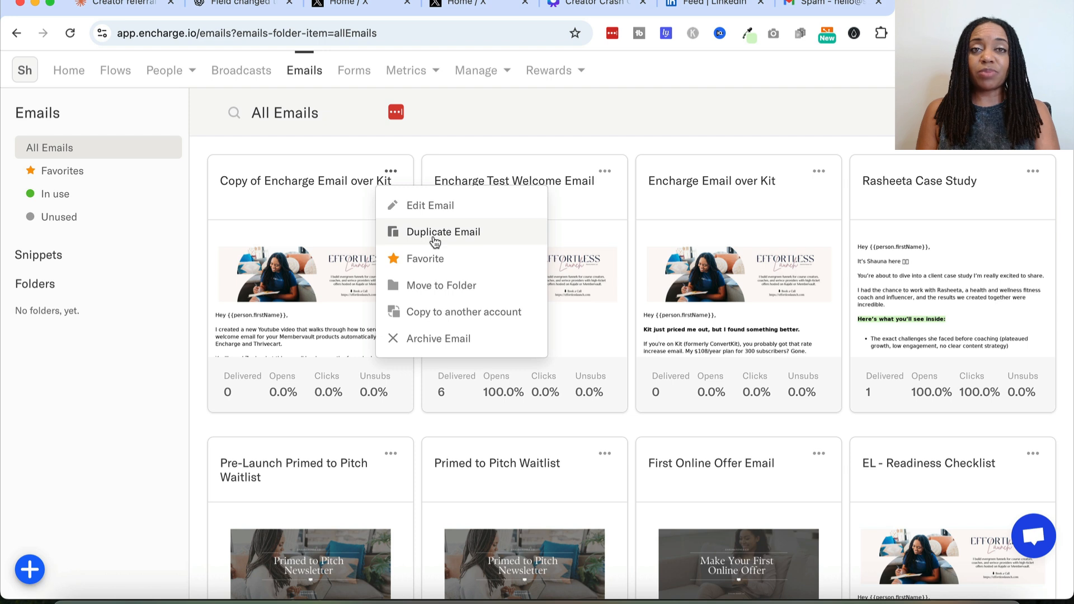
pyautogui.click(508, 119)
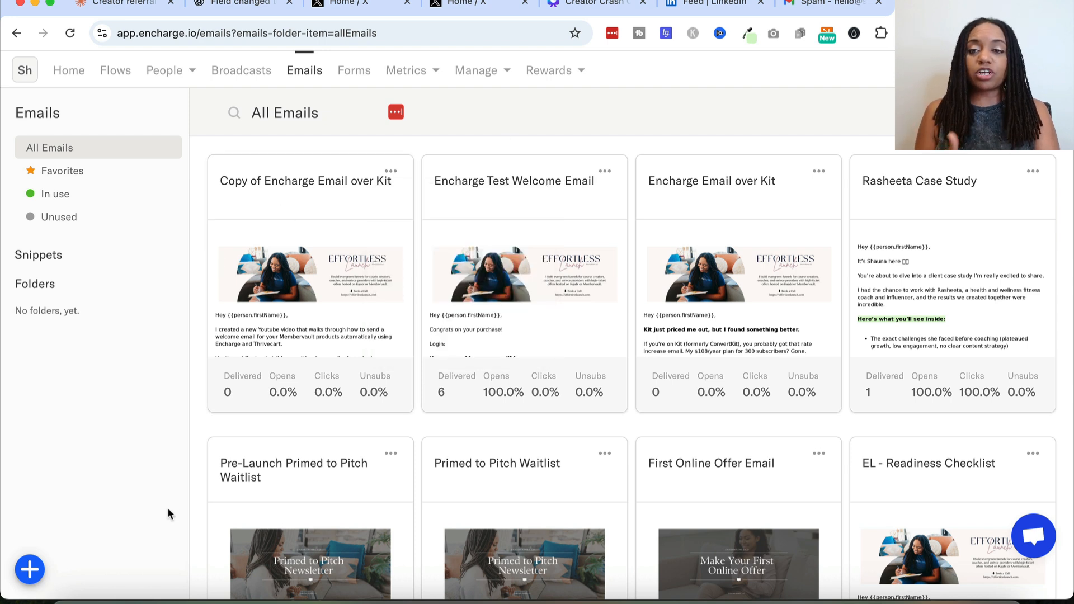
# Create a drag-and-drop email named TEST EMAIL with the subject TEST SUBJECT and keep the default sender address
pyautogui.click(31, 576)
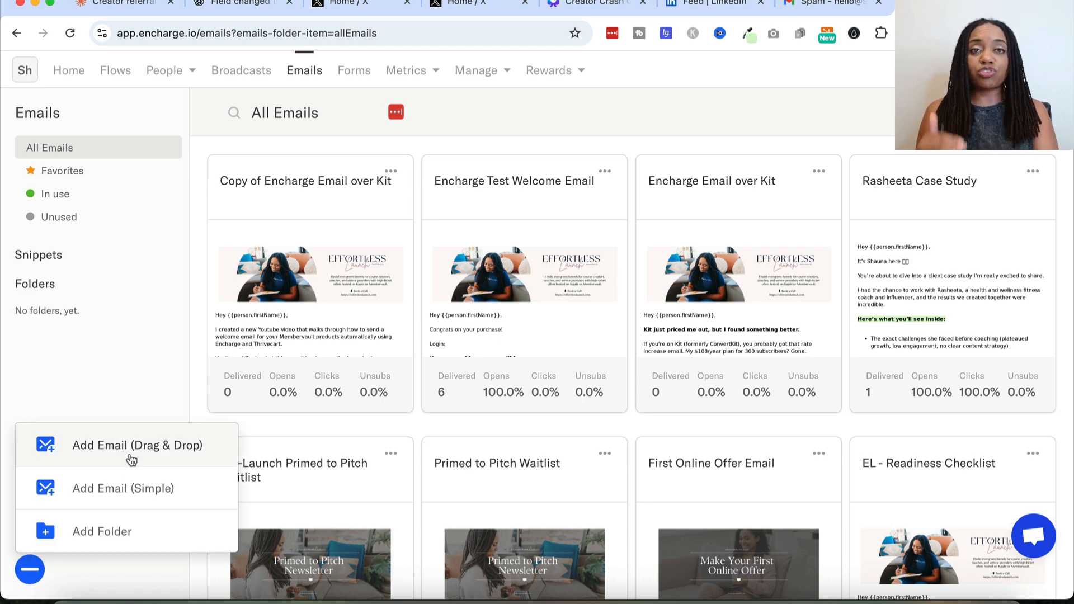
pyautogui.click(131, 462)
pyautogui.click(213, 65)
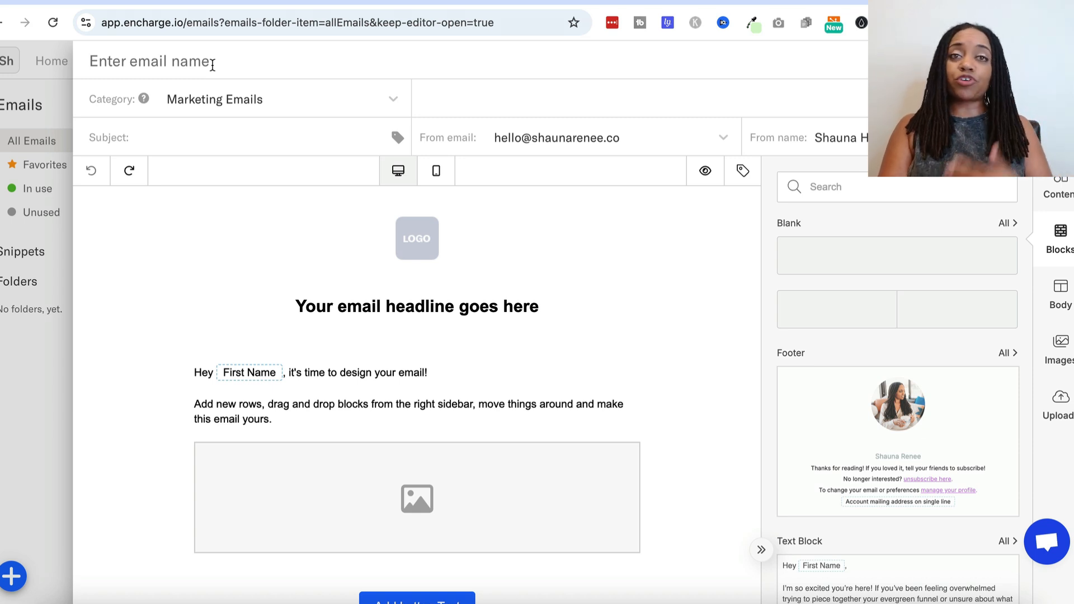
pyautogui.write('TEST EMAIL')
pyautogui.click(158, 138)
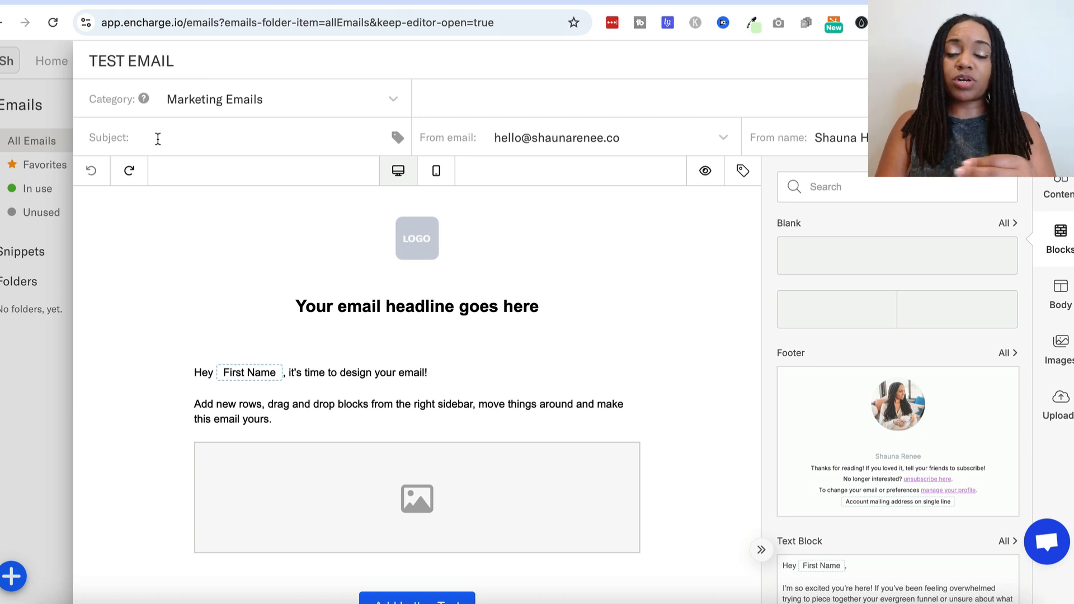
pyautogui.write('TEST SUBJECT')
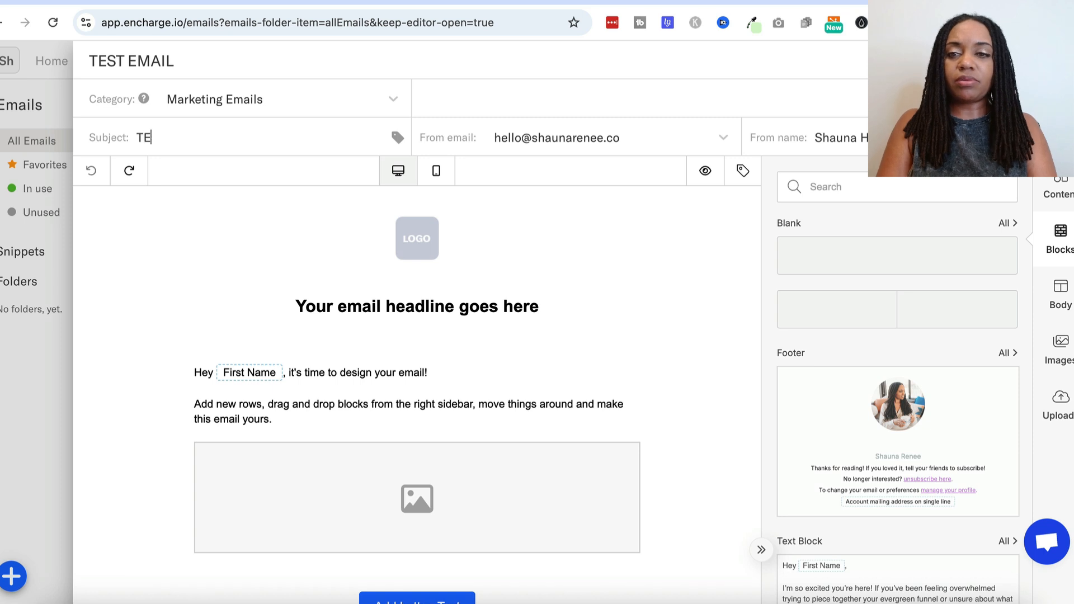
pyautogui.click(542, 139)
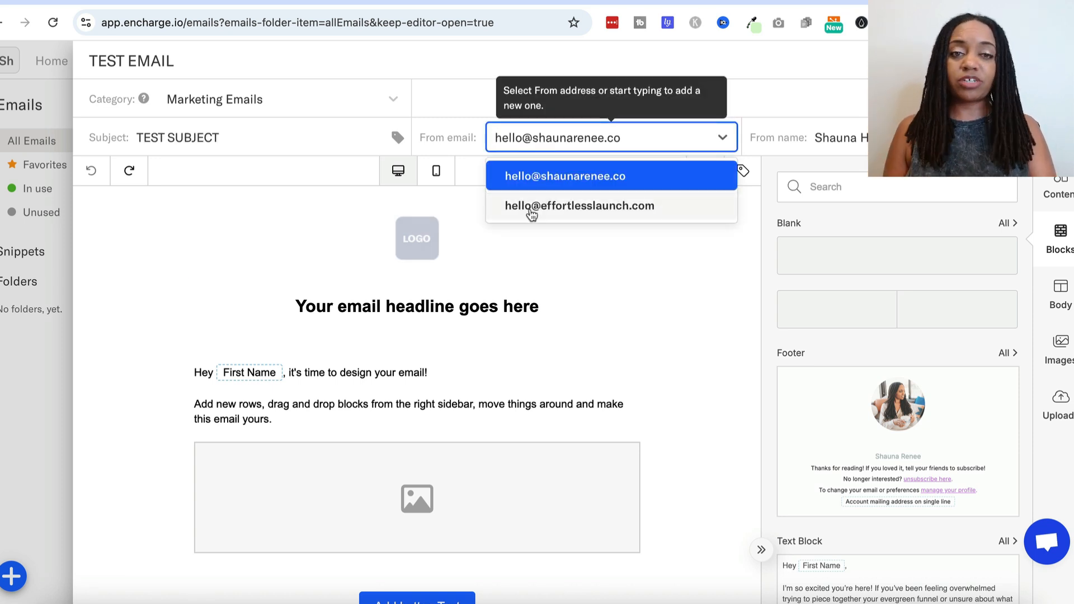
pyautogui.click(442, 69)
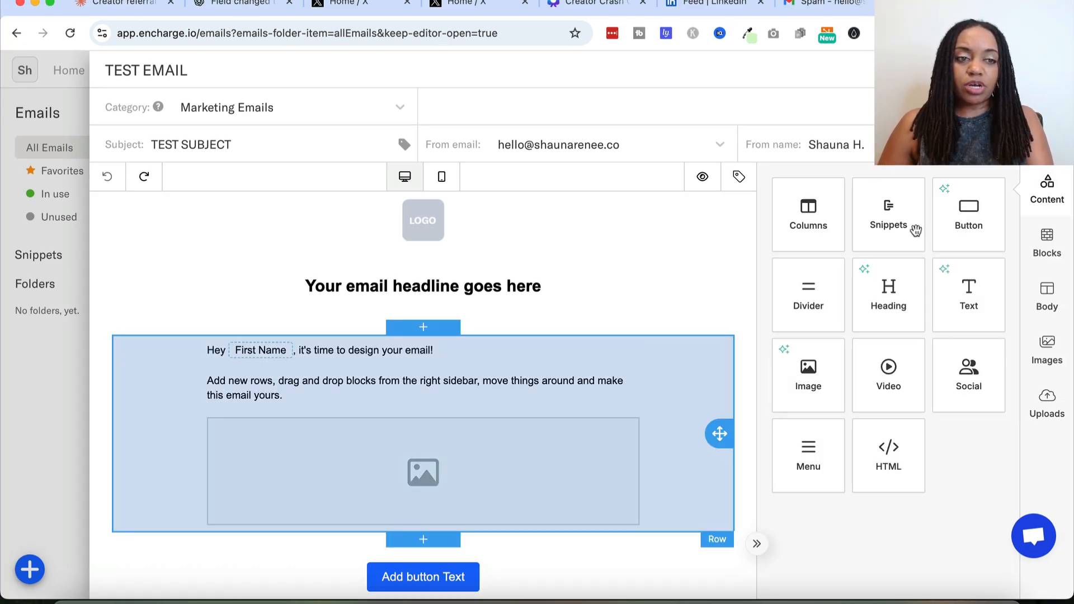
# Add a button block between the intro text and the image placeholder
pyautogui.moveTo(969, 207); pyautogui.dragTo(401, 395)
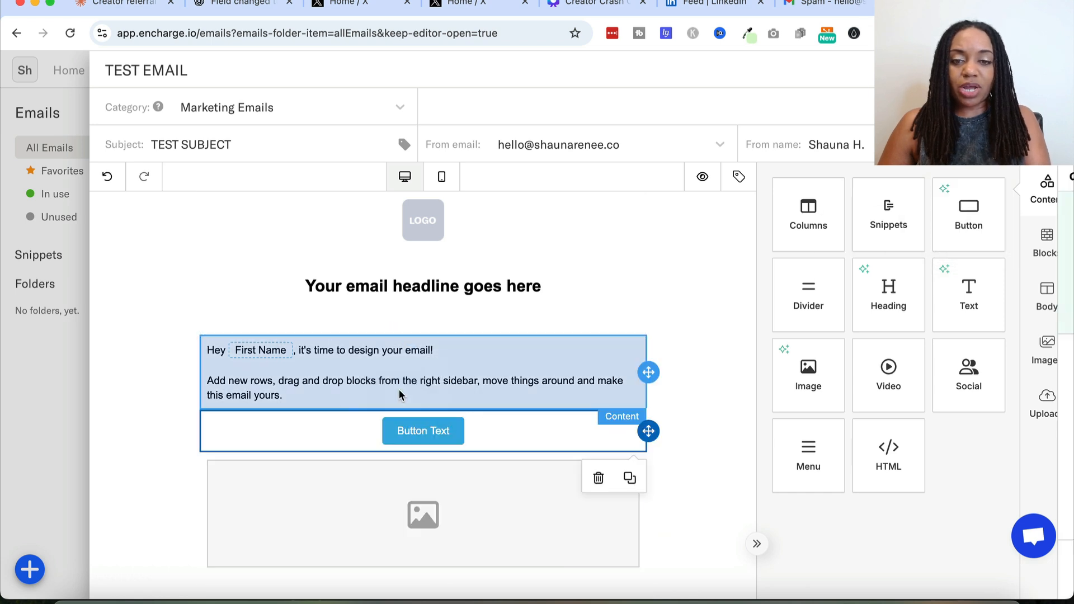
pyautogui.click(1056, 177)
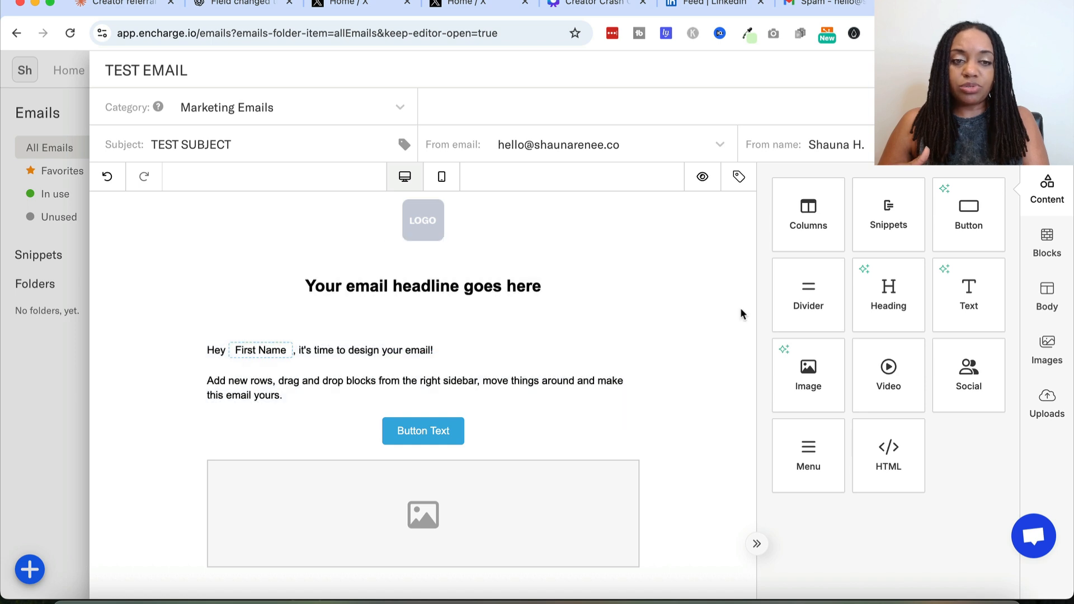
pyautogui.click(681, 402)
pyautogui.scroll(-2, 681, 402)
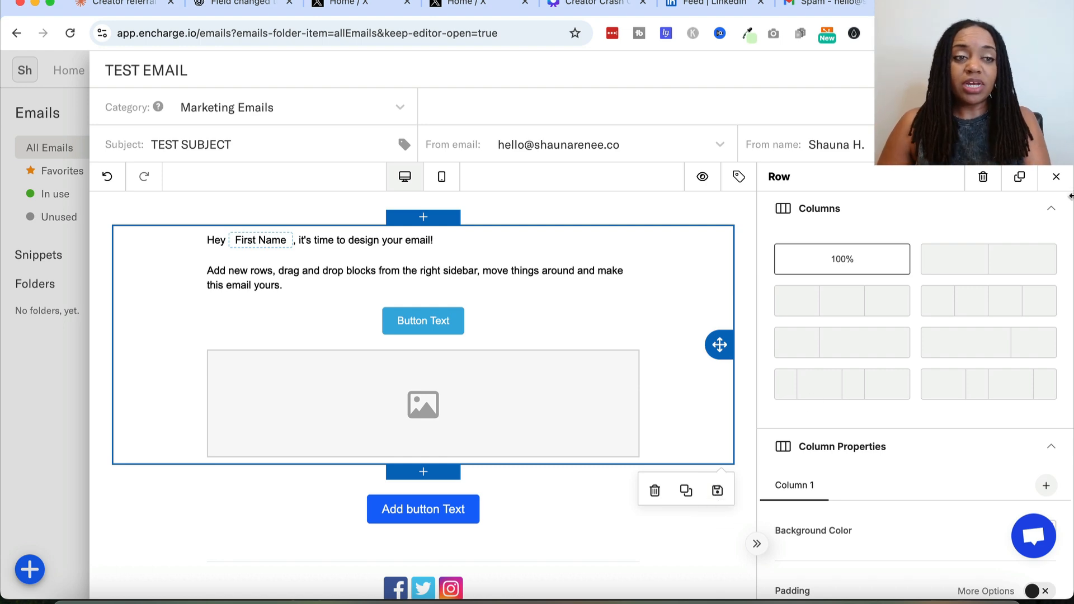
pyautogui.click(1059, 180)
# Replace the email's default footer row with the saved CORRECT Footer block
pyautogui.click(1046, 246)
pyautogui.scroll(-5, 906, 374)
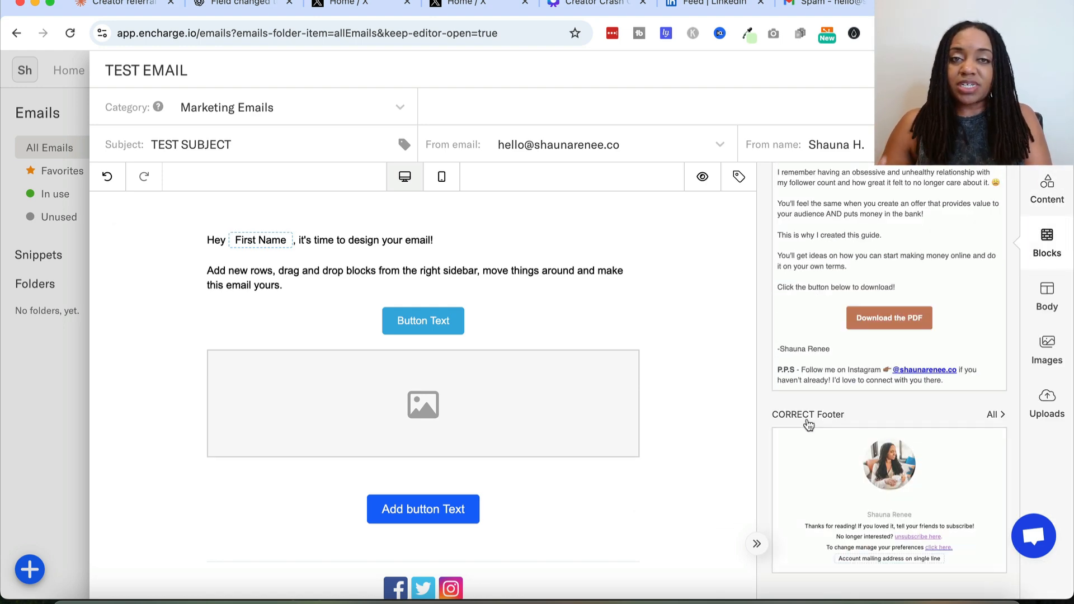
pyautogui.scroll(-2, 642, 454)
pyautogui.click(671, 519)
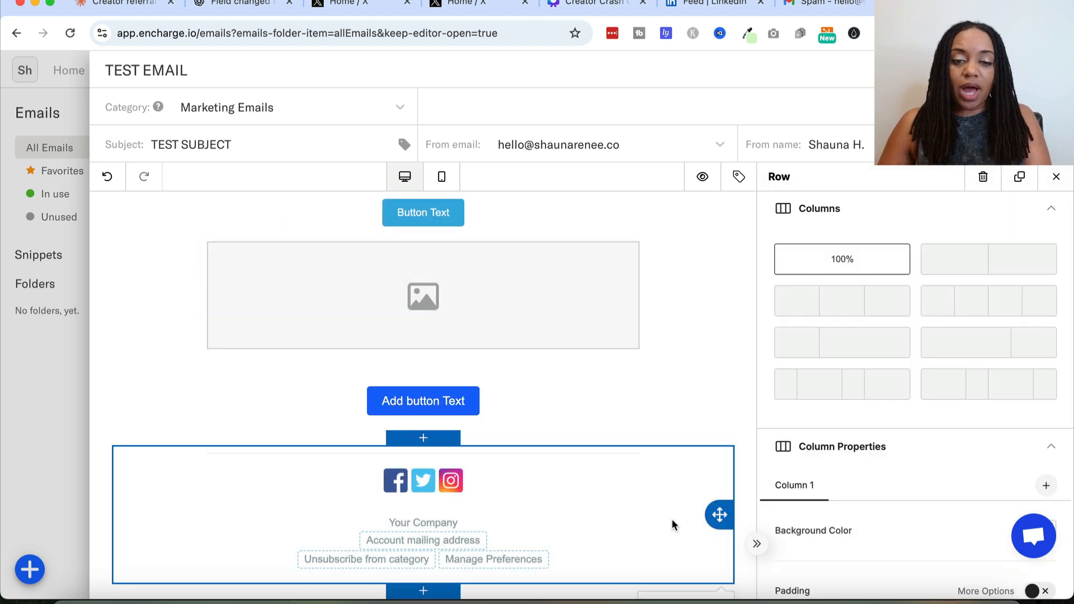
pyautogui.scroll(-1, 671, 519)
pyautogui.click(656, 583)
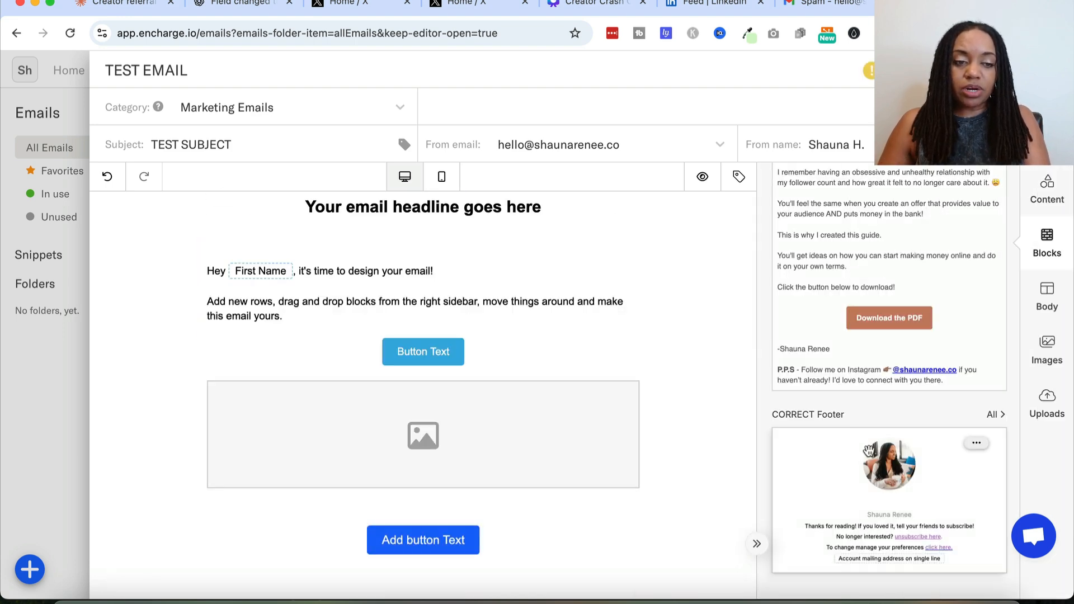
pyautogui.moveTo(807, 470); pyautogui.dragTo(544, 559)
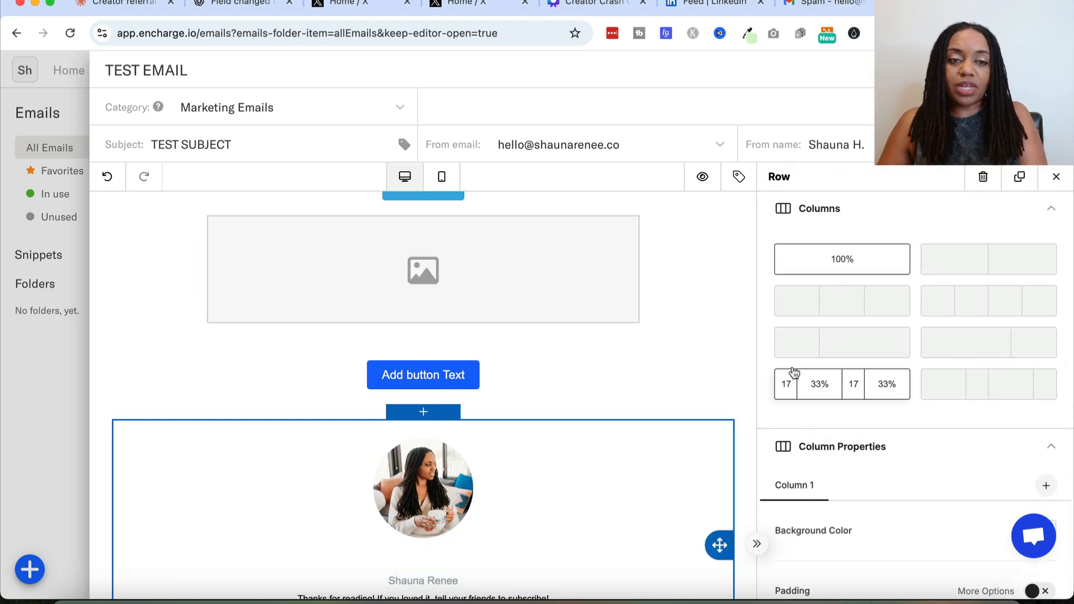
pyautogui.click(755, 336)
pyautogui.scroll(-2, 755, 336)
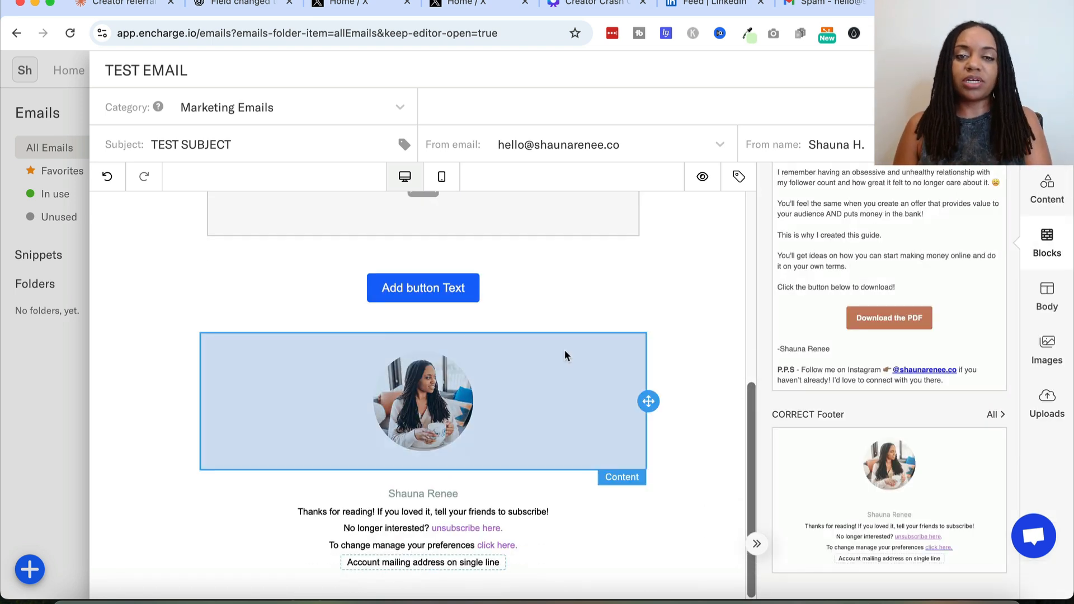
# Delete the logo, headline, both buttons and the image placeholder, leaving the intro text and the footer
pyautogui.scroll(10, 571, 291)
pyautogui.click(578, 238)
pyautogui.click(567, 303)
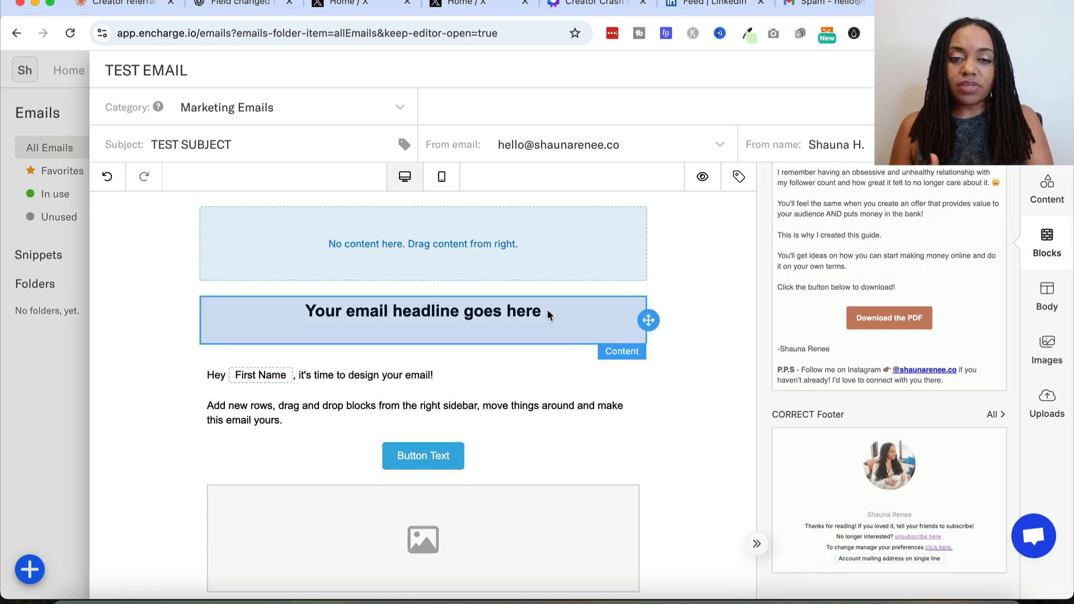
pyautogui.click(547, 311)
pyautogui.click(598, 370)
# Insert two line breaks after the greeting's comma in the intro text
pyautogui.click(298, 222)
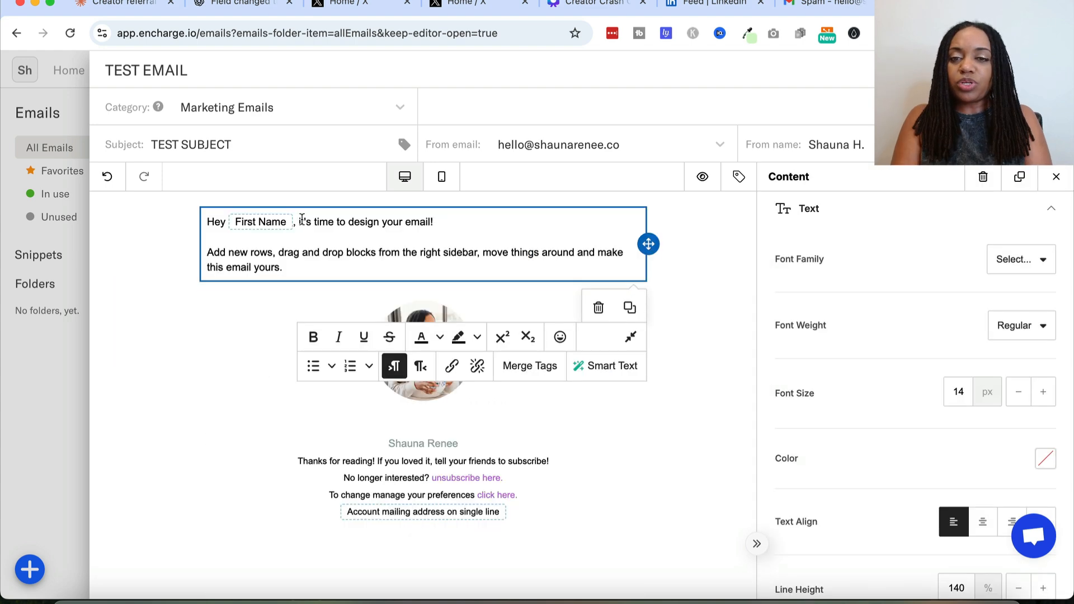
pyautogui.press('Return')
pyautogui.press('Return')
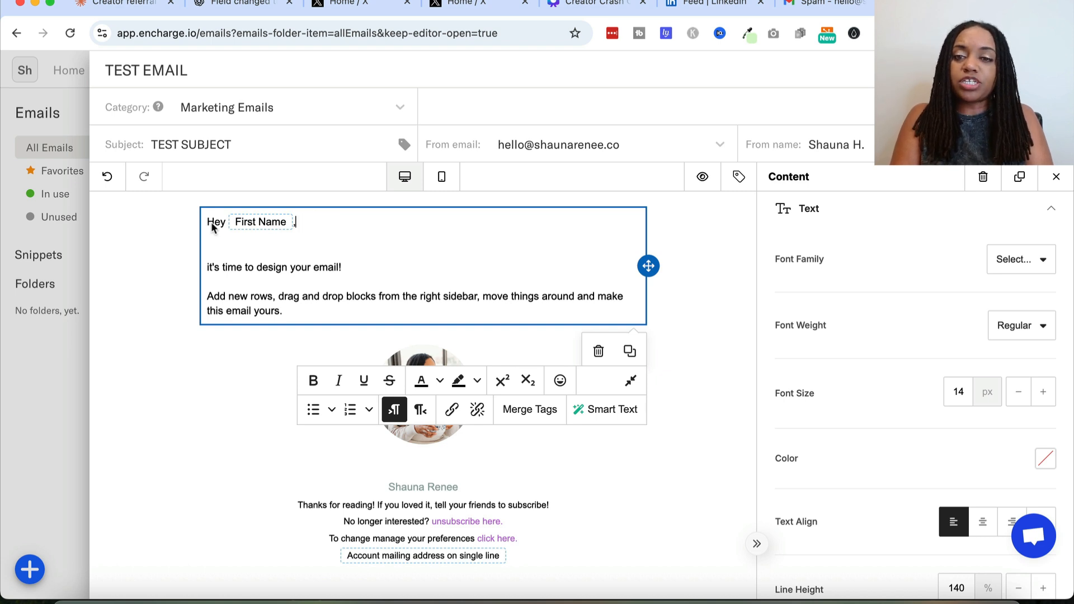
# Delete the greeting's merge tag and insert the Person First Name field in its place
pyautogui.click(292, 221)
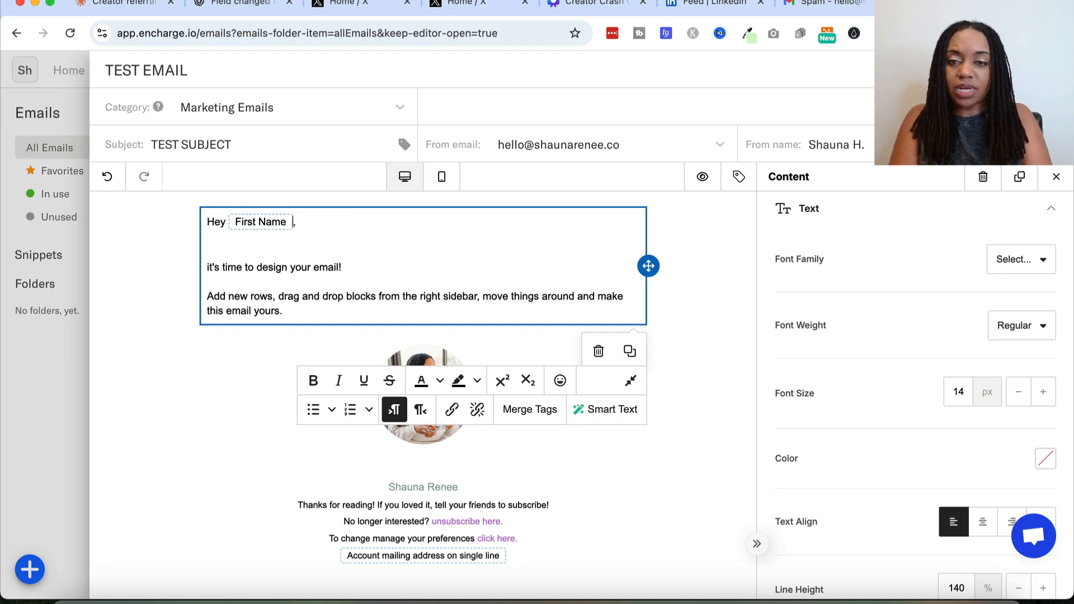
pyautogui.press('BackSpace')
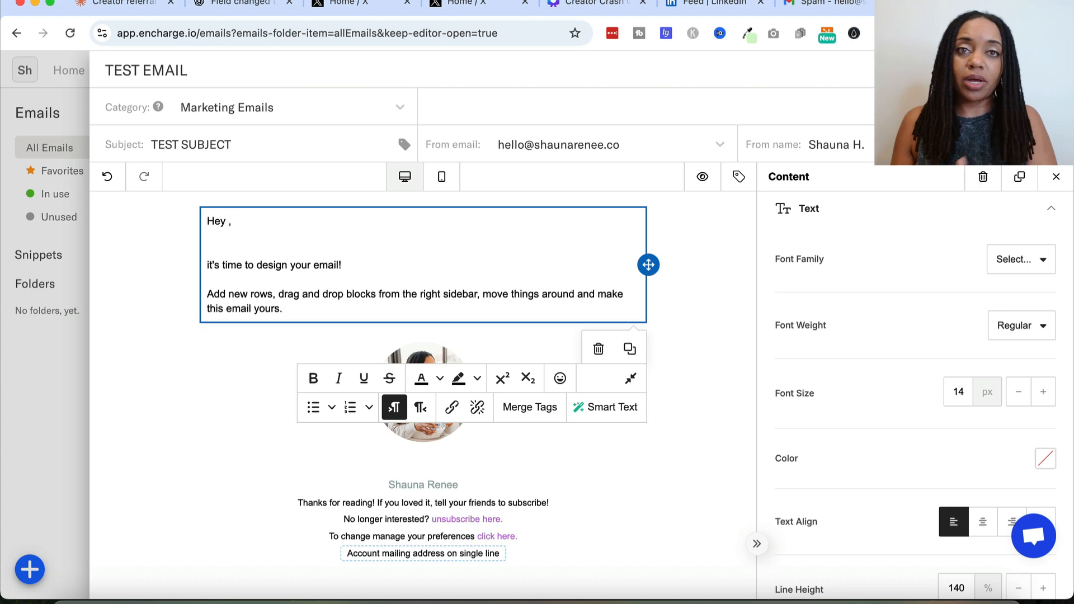
pyautogui.click(518, 414)
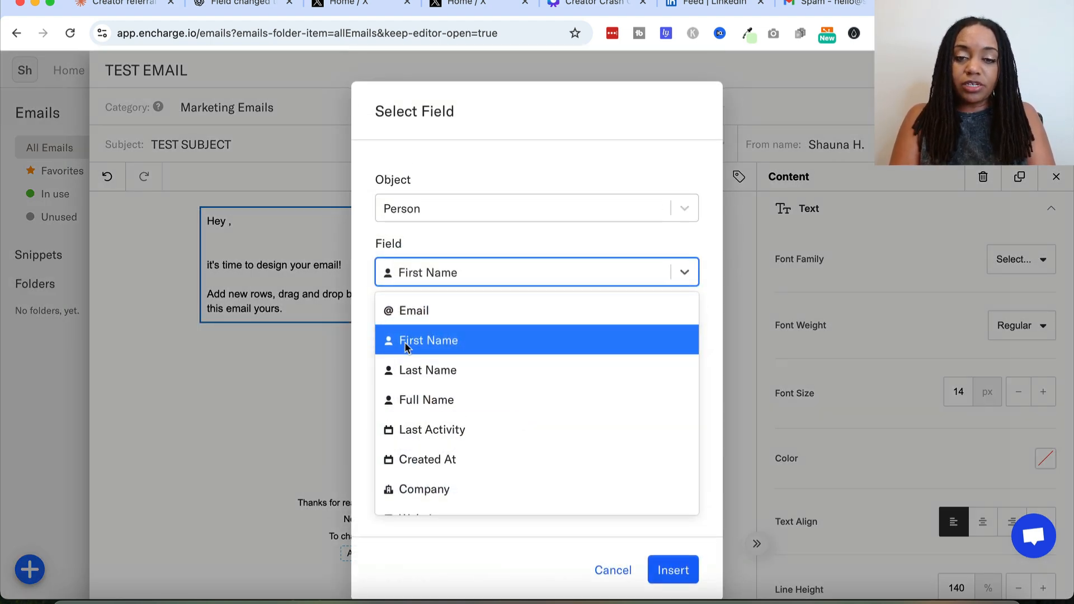
pyautogui.click(398, 344)
pyautogui.click(673, 570)
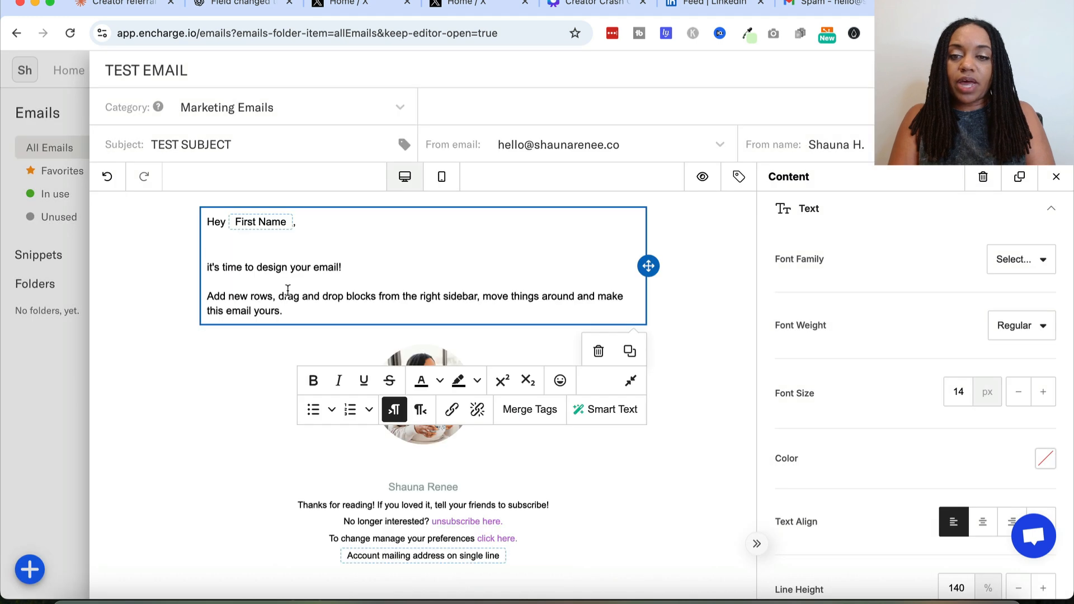
# Set all of the body text to Helvetica at 17 px
pyautogui.moveTo(289, 312); pyautogui.dragTo(212, 225)
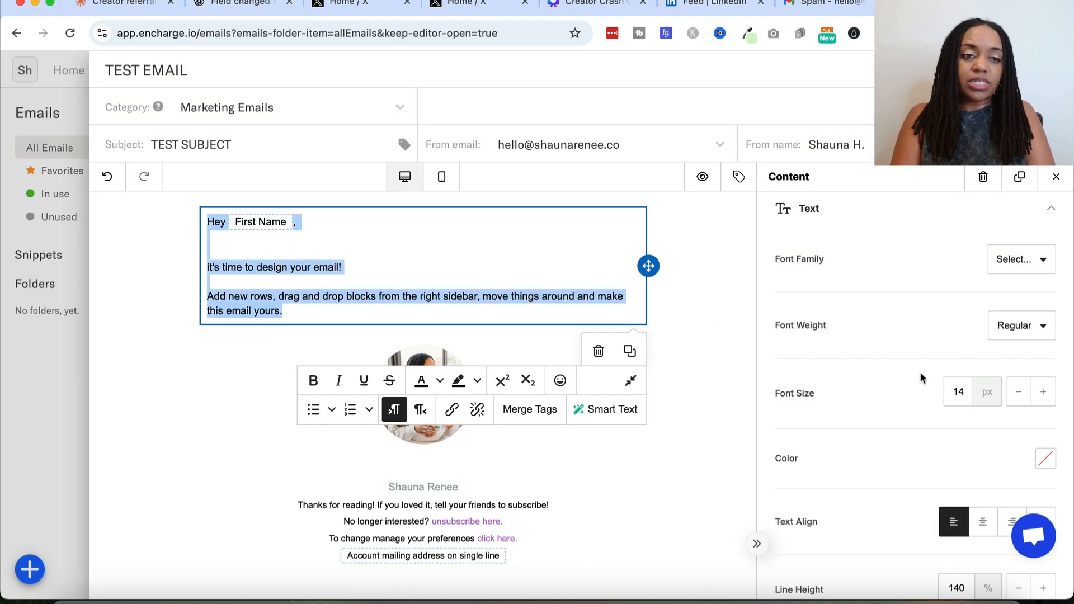
pyautogui.click(1002, 272)
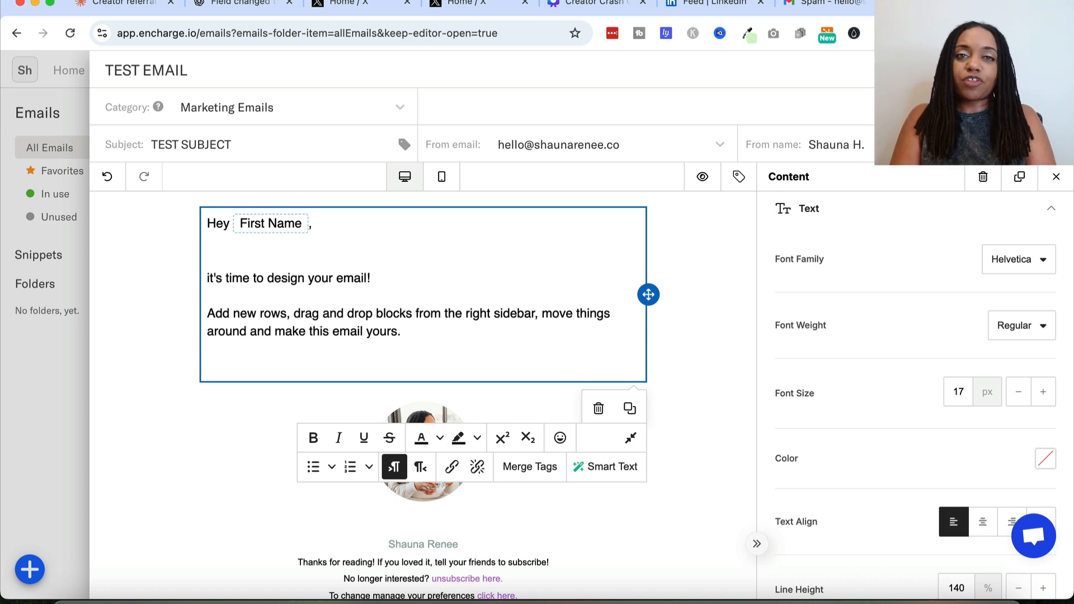
# Add the lines "Login:", "Username:" and "Password:" below the last paragraph of the body text
pyautogui.write('Login')
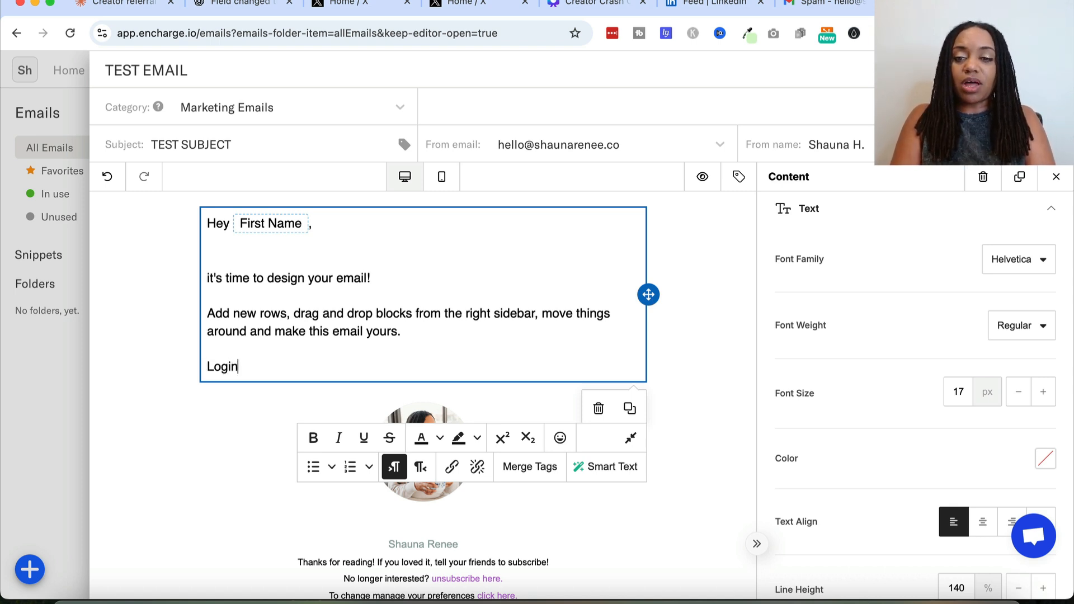
pyautogui.write(': Username:')
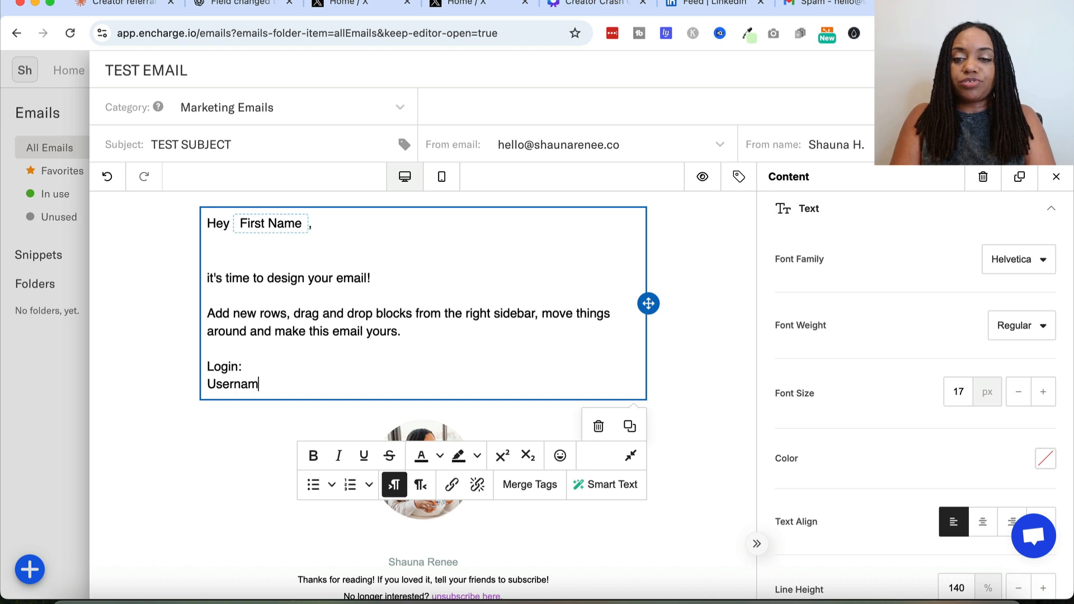
pyautogui.press('Return')
pyautogui.write('Password:')
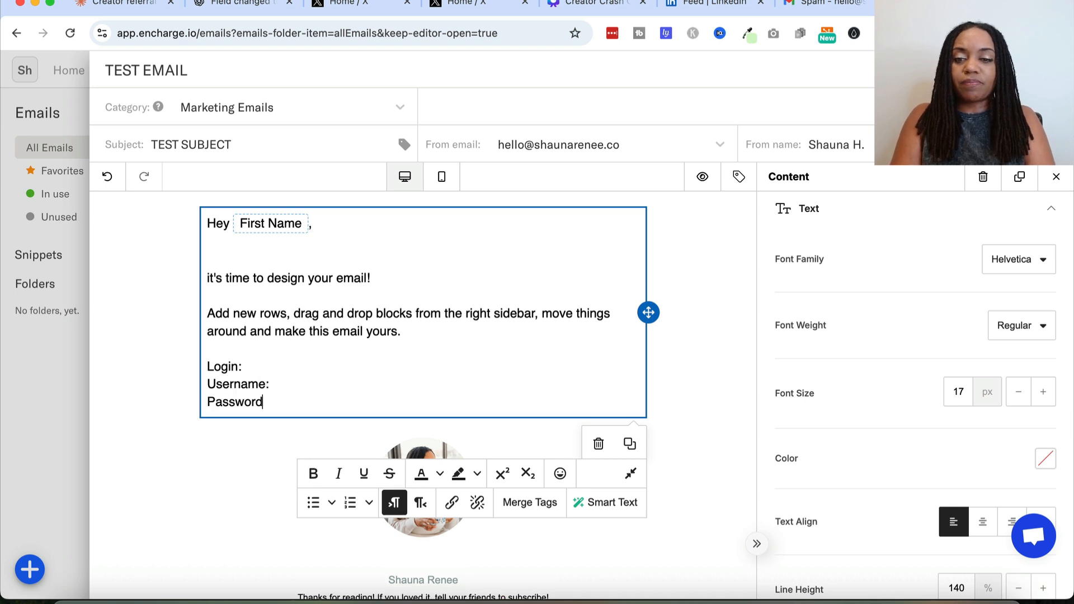
# Insert the Person Email field as a merge tag after both the Username and Password labels
pyautogui.click(419, 370)
pyautogui.click(379, 386)
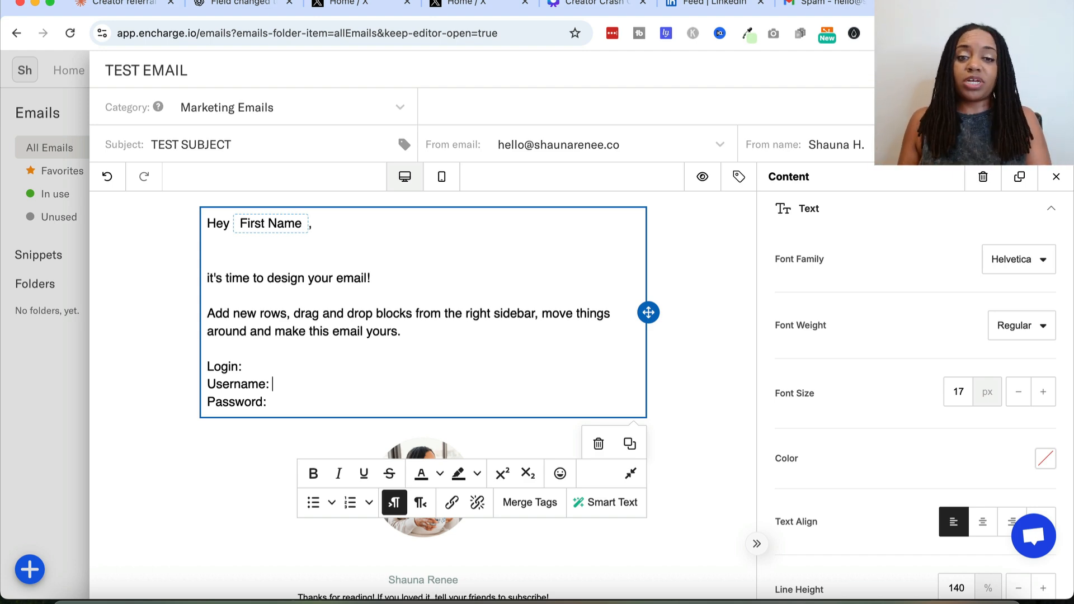
pyautogui.click(520, 503)
pyautogui.click(425, 309)
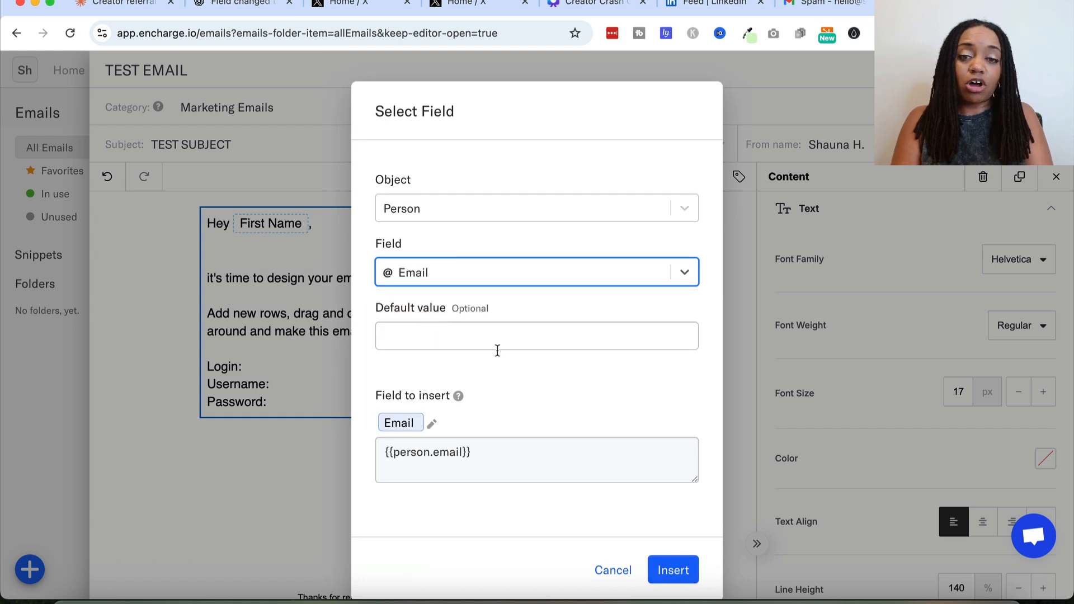
pyautogui.click(673, 570)
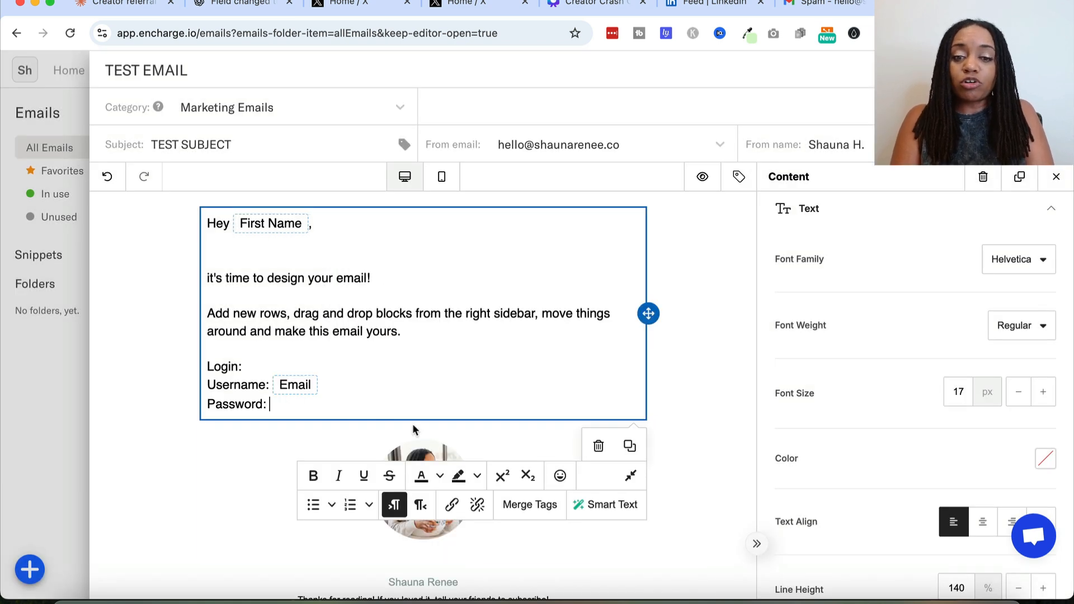
pyautogui.click(507, 505)
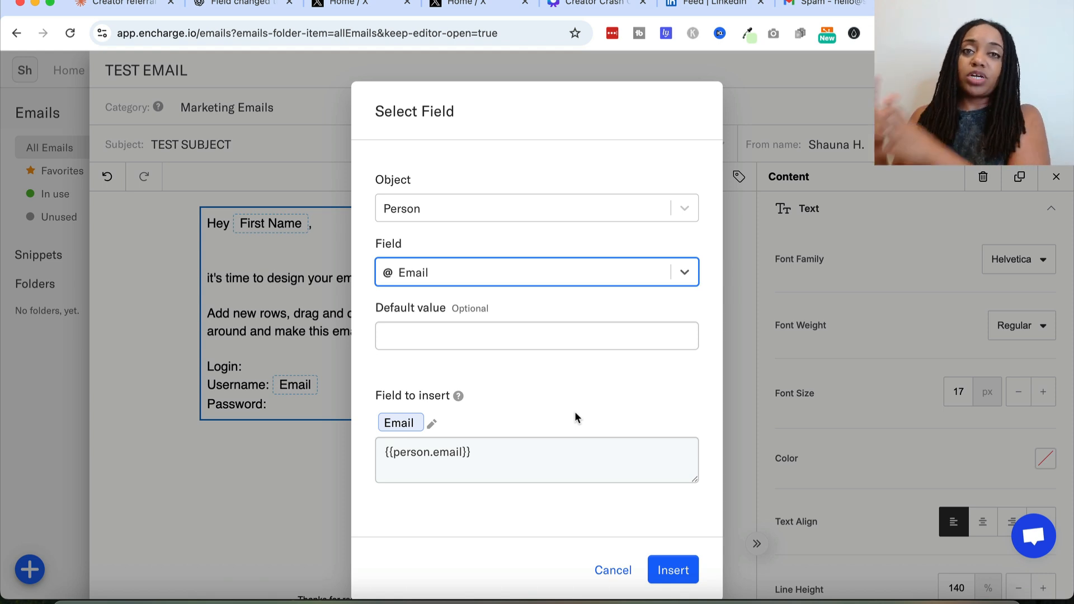
pyautogui.click(654, 564)
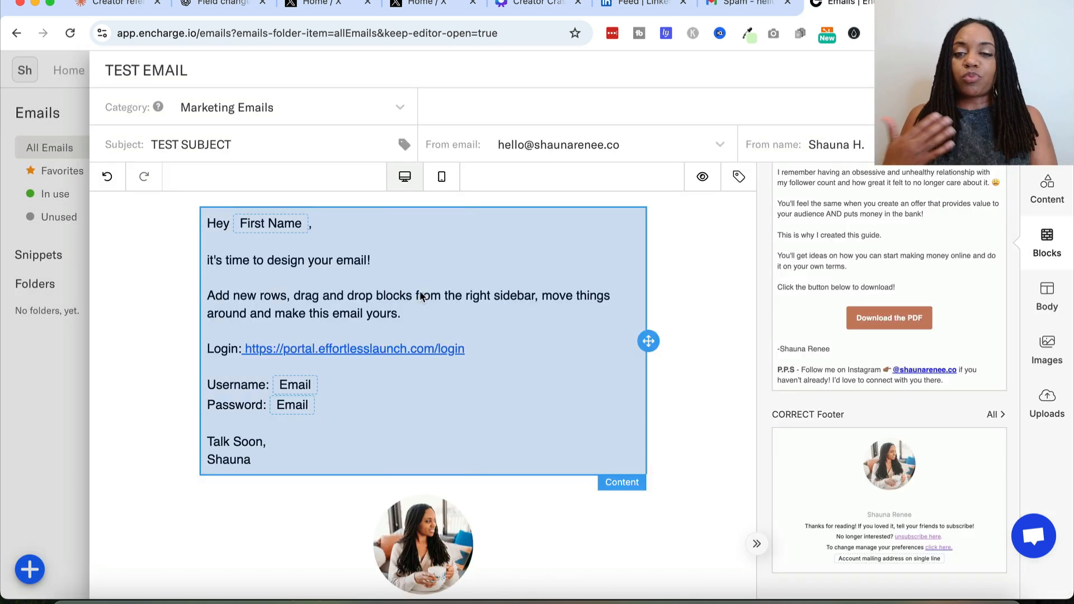
pyautogui.click(529, 355)
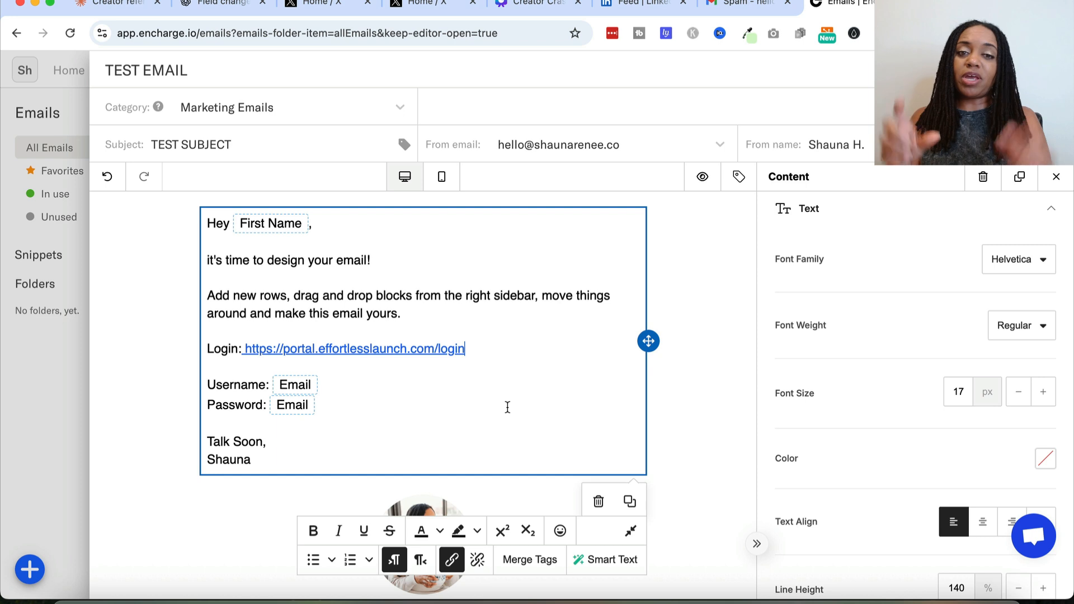
pyautogui.click(333, 382)
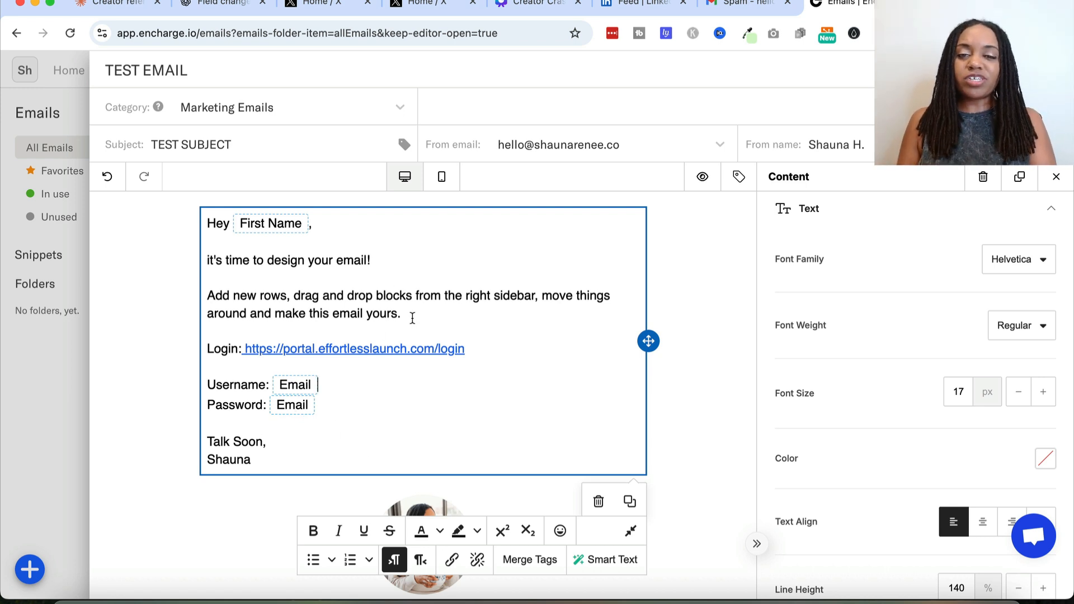
pyautogui.moveTo(402, 314); pyautogui.dragTo(207, 285)
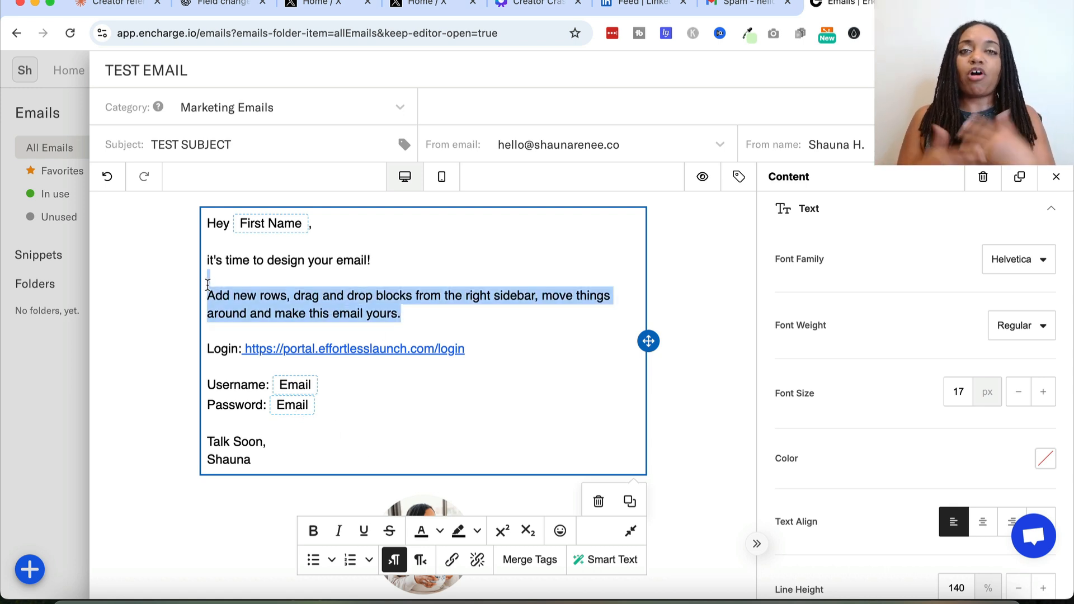
pyautogui.click(310, 297)
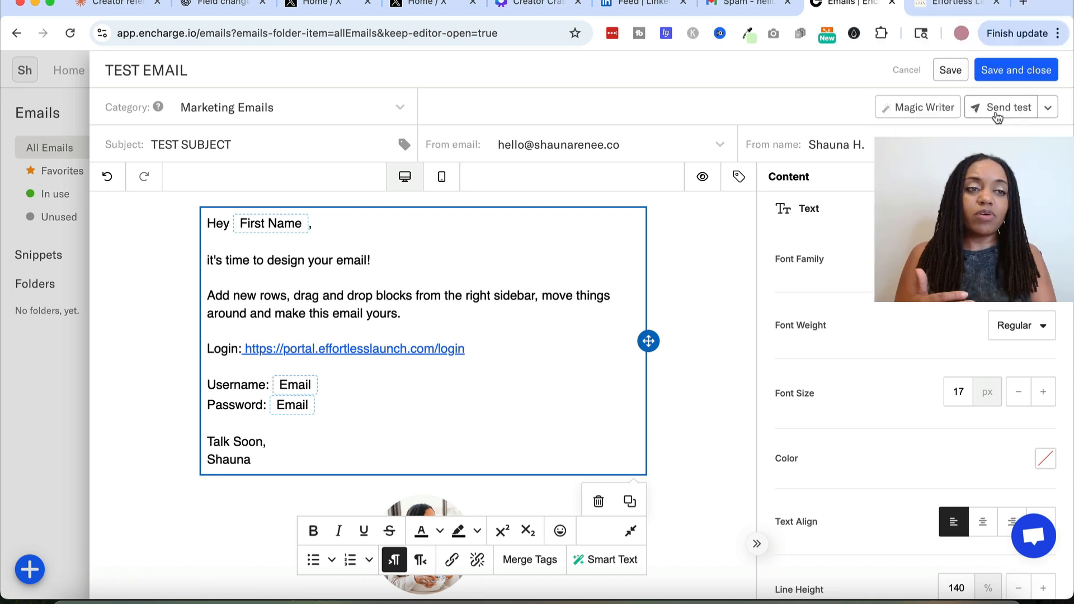
# Open the dialog for sending a test of this email and close it without sending anything
pyautogui.click(1045, 113)
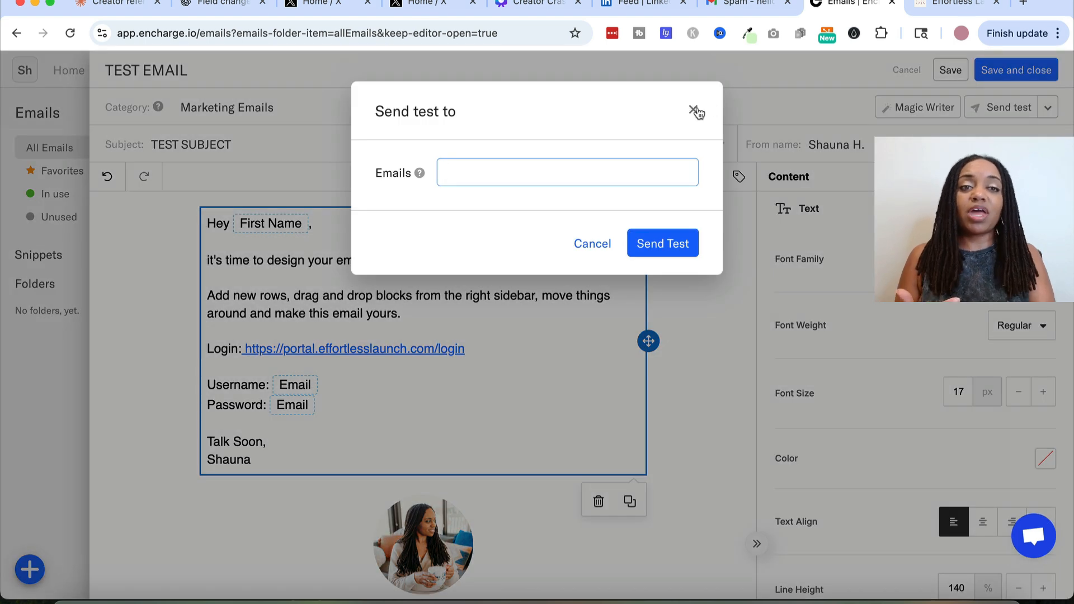
pyautogui.click(695, 110)
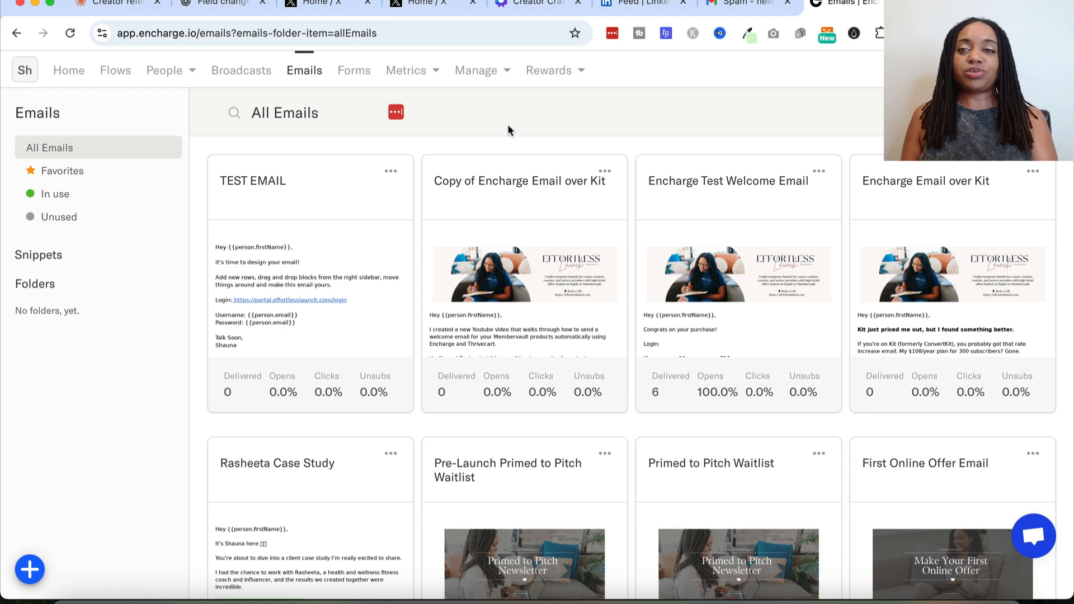
# Create a new empty flow and place an Entered Segment trigger on its canvas
pyautogui.click(115, 71)
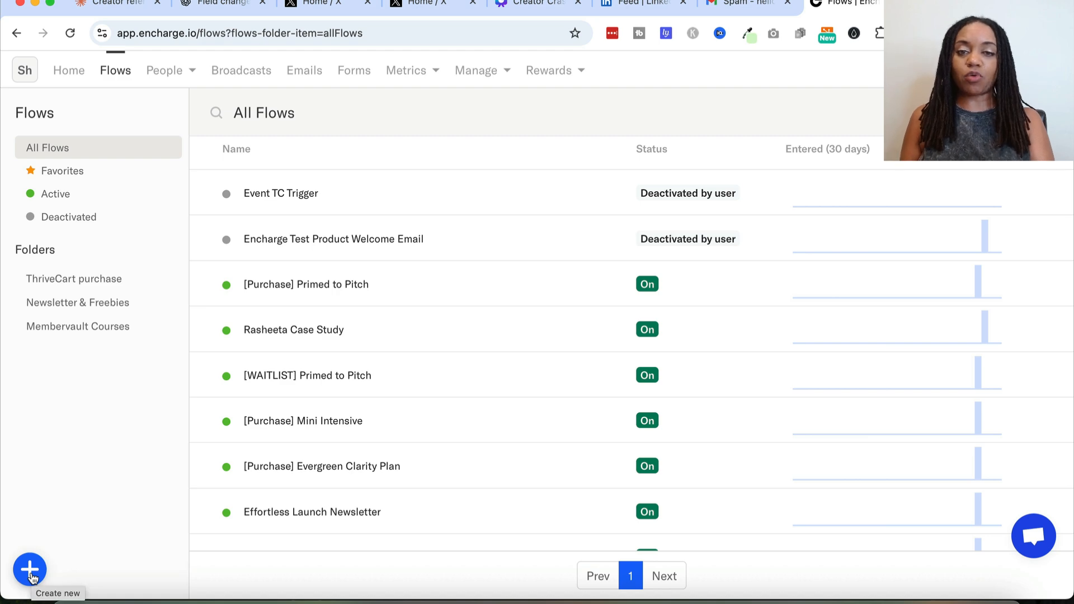
pyautogui.click(30, 569)
pyautogui.click(84, 486)
pyautogui.click(247, 216)
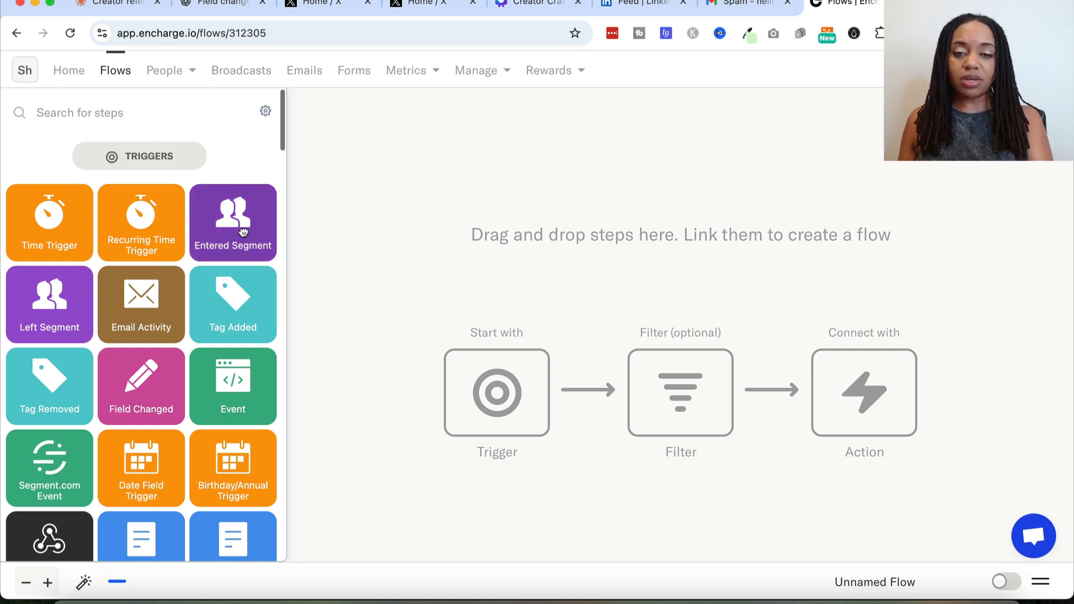
pyautogui.moveTo(243, 233); pyautogui.dragTo(512, 403)
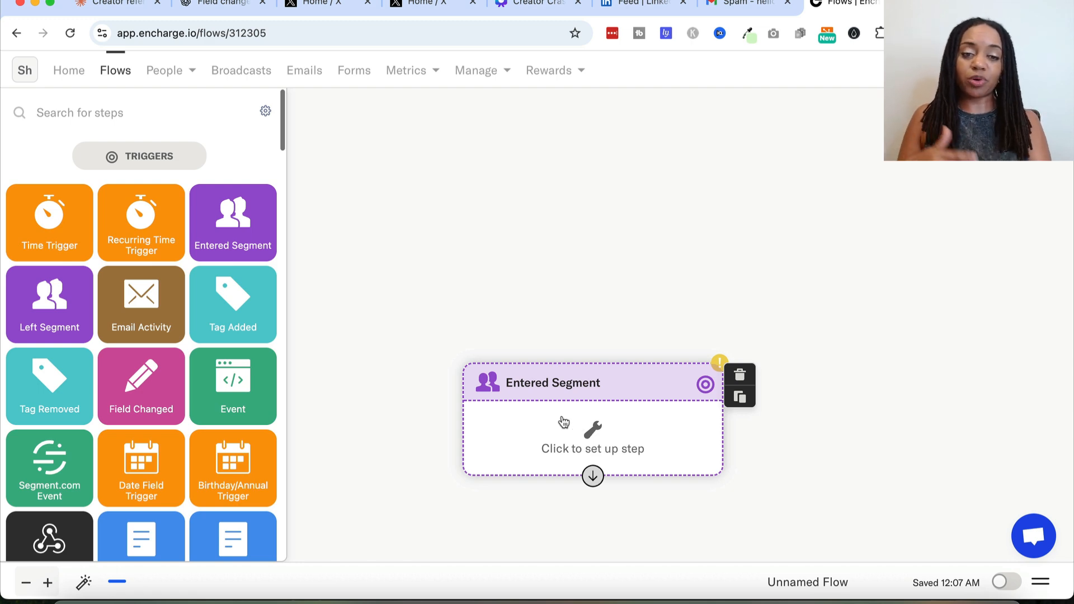
# Place an Add Tag action and a Send Email action on the canvas below the Entered Segment trigger
pyautogui.scroll(5, 561, 422)
pyautogui.scroll(-7, 167, 379)
pyautogui.scroll(-20, 166, 380)
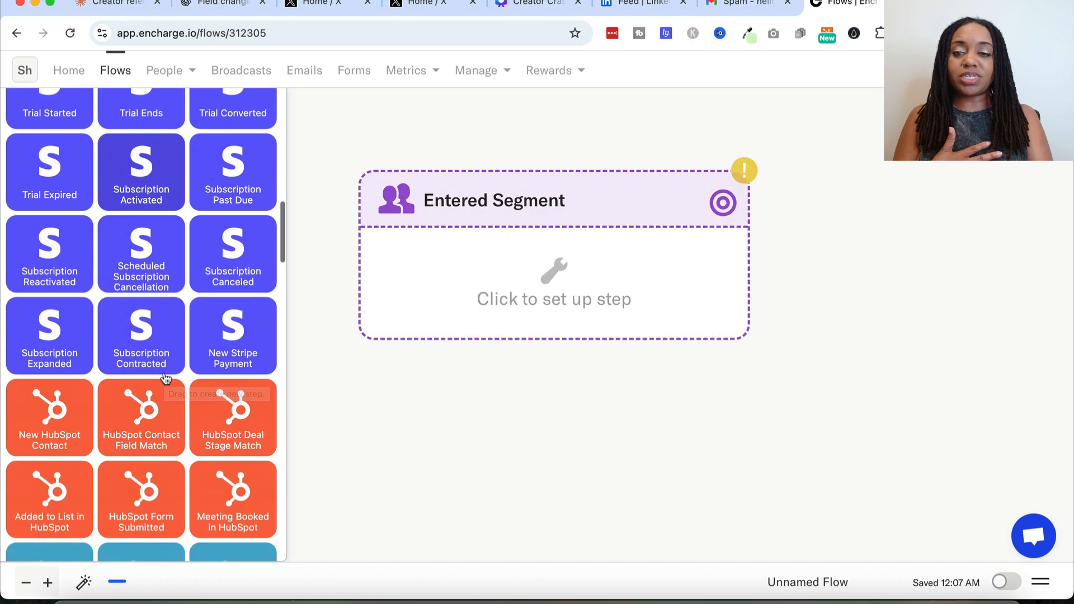
pyautogui.scroll(1, 166, 380)
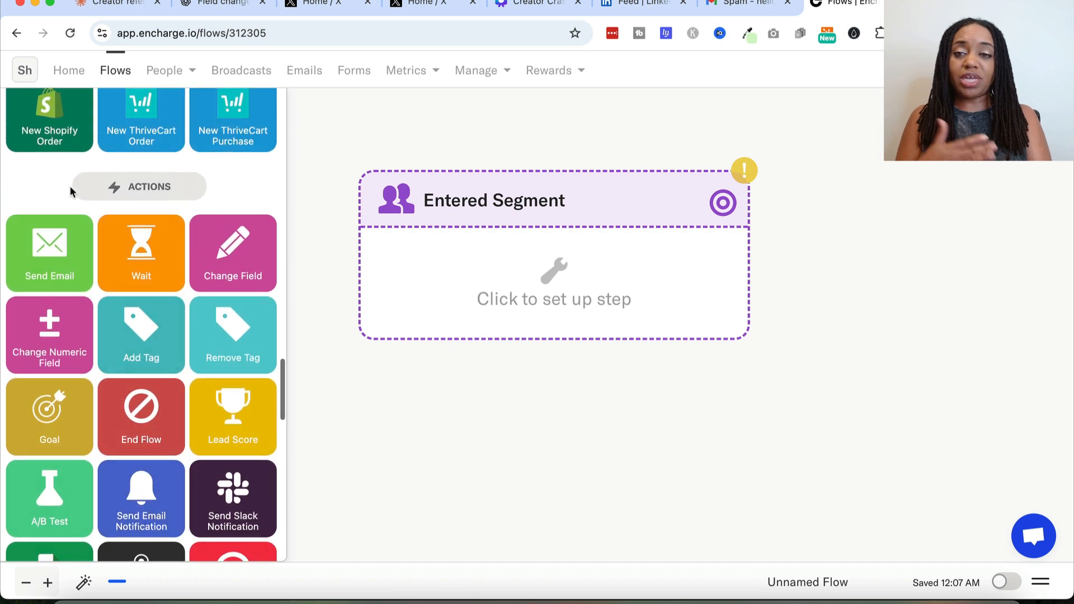
pyautogui.moveTo(131, 345); pyautogui.dragTo(535, 441)
pyautogui.scroll(-3, 447, 437)
pyautogui.moveTo(49, 258); pyautogui.dragTo(525, 542)
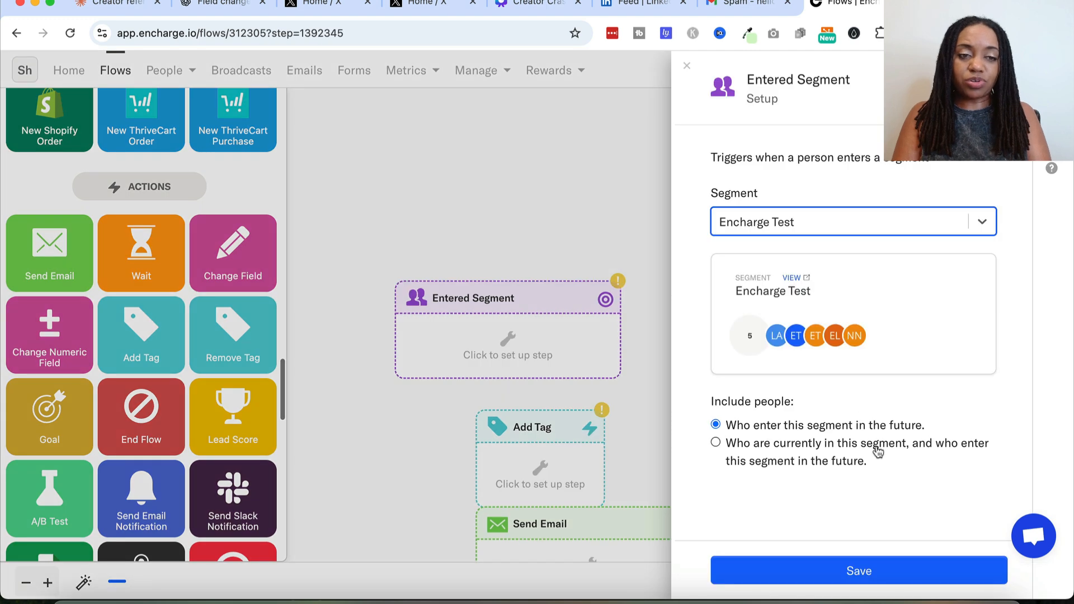
# Set the Entered Segment trigger to the Encharge Test segment and link it to the Add Tag step below it
pyautogui.click(835, 568)
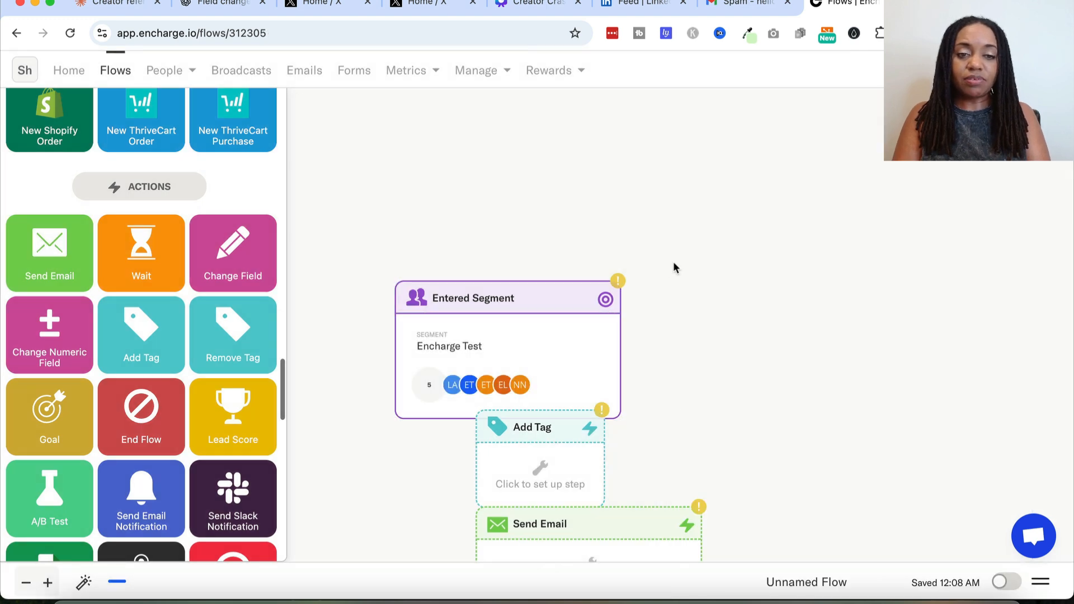
pyautogui.moveTo(563, 436); pyautogui.dragTo(559, 504)
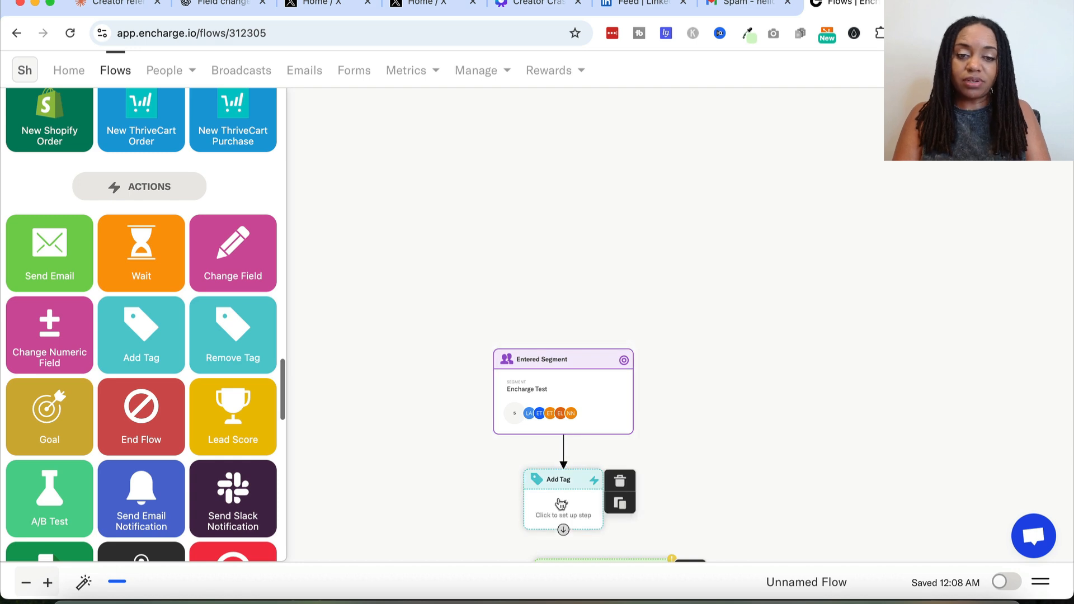
# Assign the TEST tag in the Add Tag step, save it, and link the step to Send Email
pyautogui.click(559, 503)
pyautogui.click(775, 239)
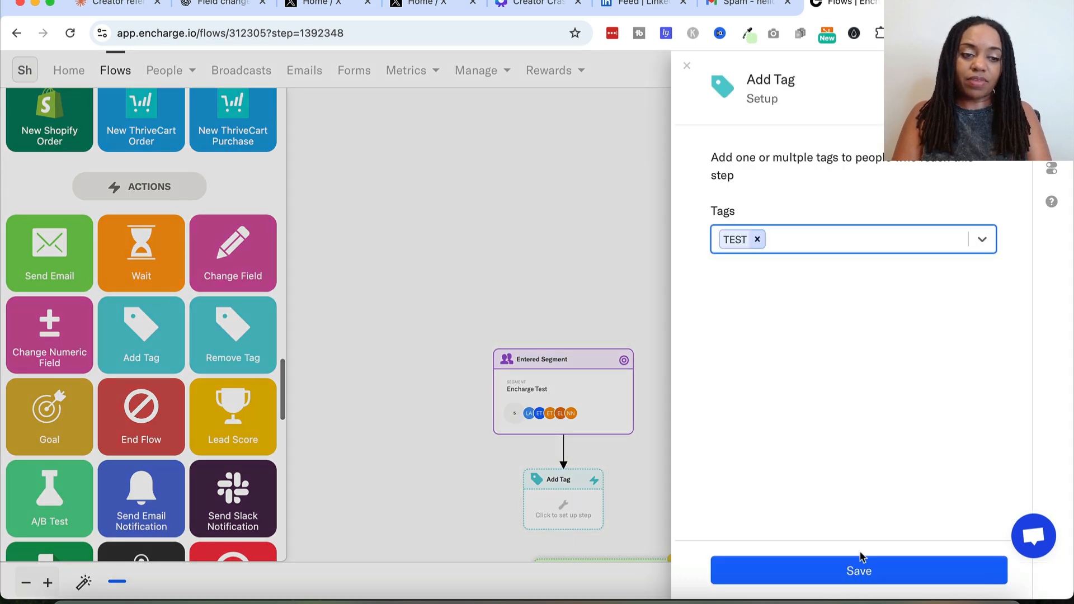
pyautogui.click(859, 560)
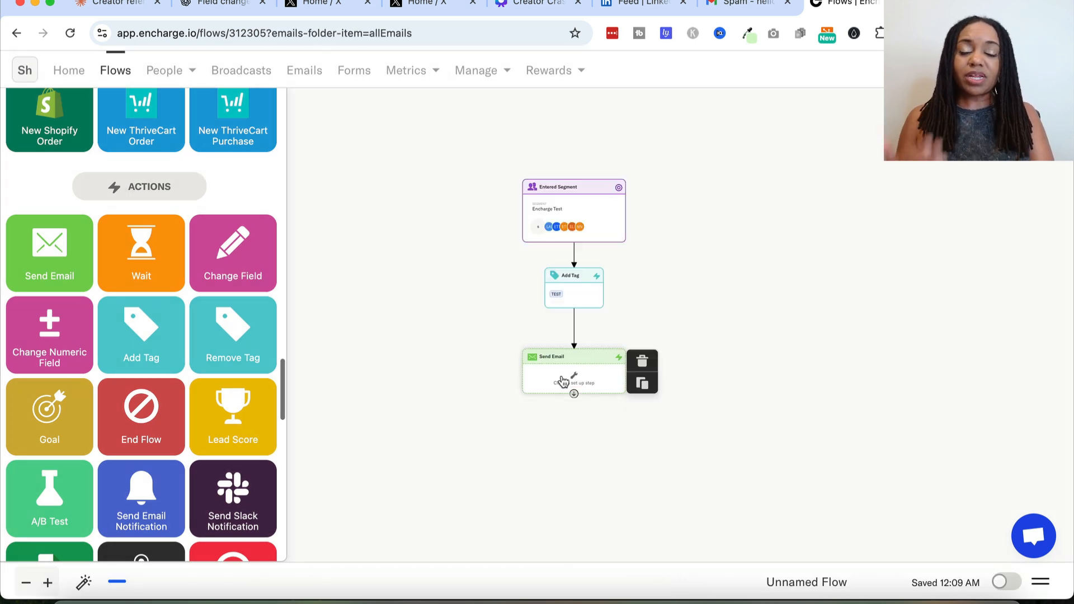
# Attach the existing TEST EMAIL to the Send Email step and close its setup
pyautogui.click(562, 382)
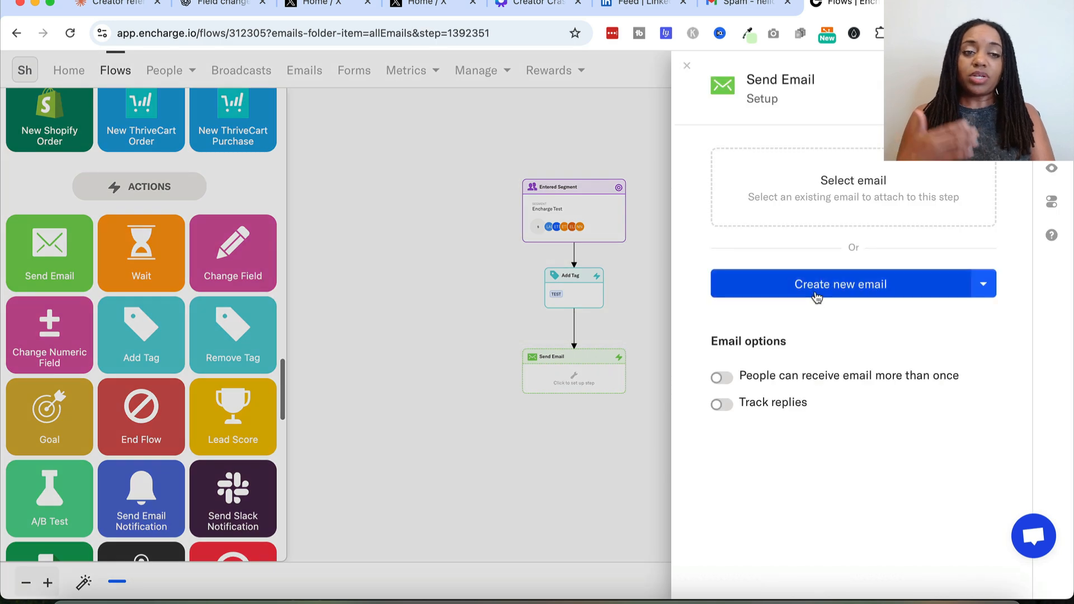
pyautogui.click(853, 183)
pyautogui.click(373, 194)
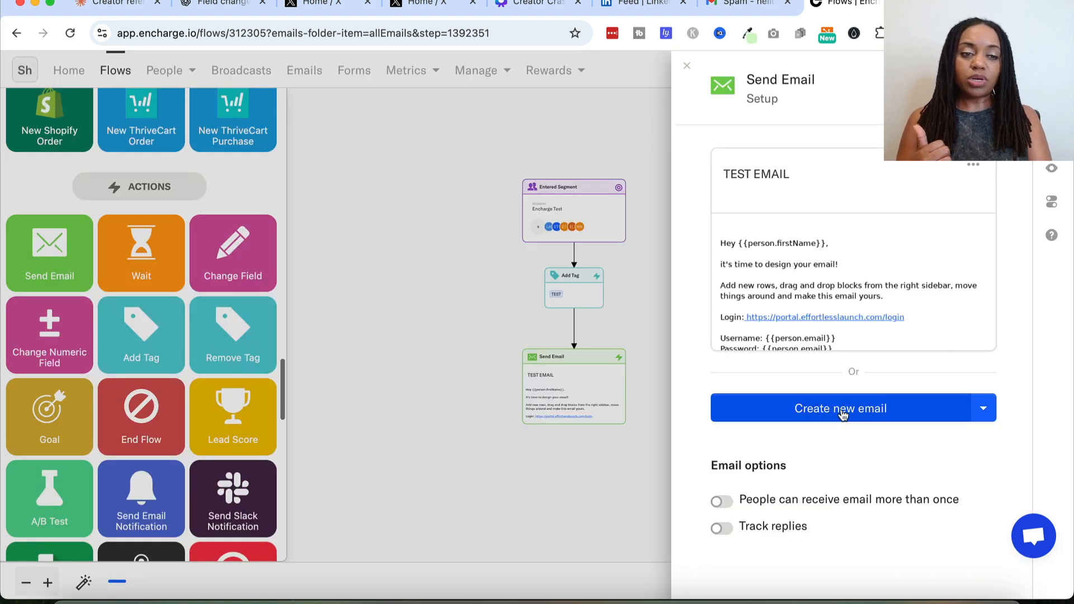
pyautogui.click(643, 439)
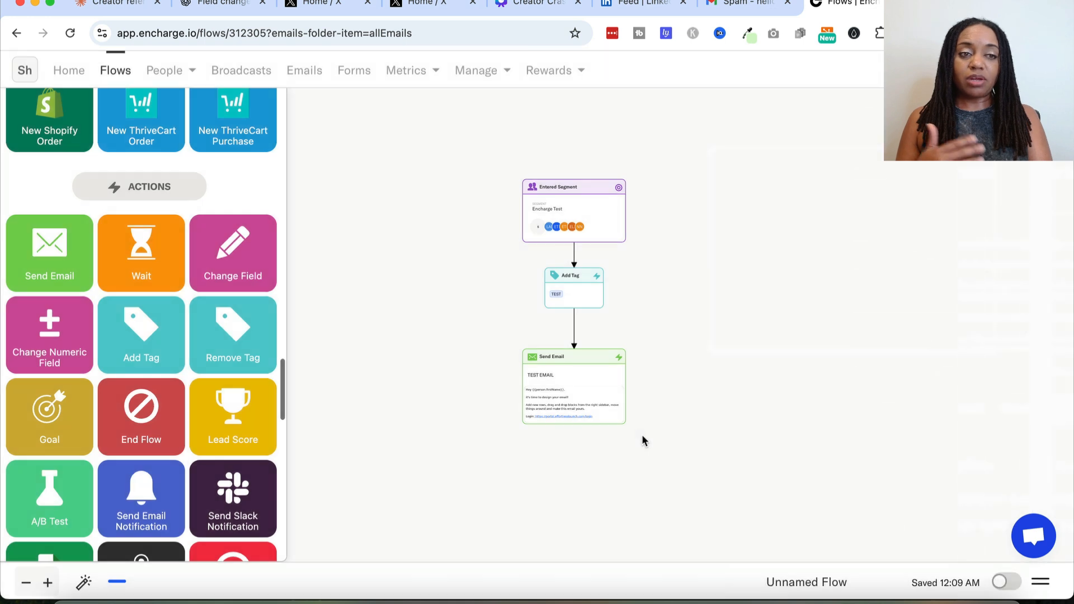
# Rename the flow "PRODUCT Welcome Email" and activate it
pyautogui.tripleClick(794, 583)
pyautogui.write('PRODUCT Welcome Email')
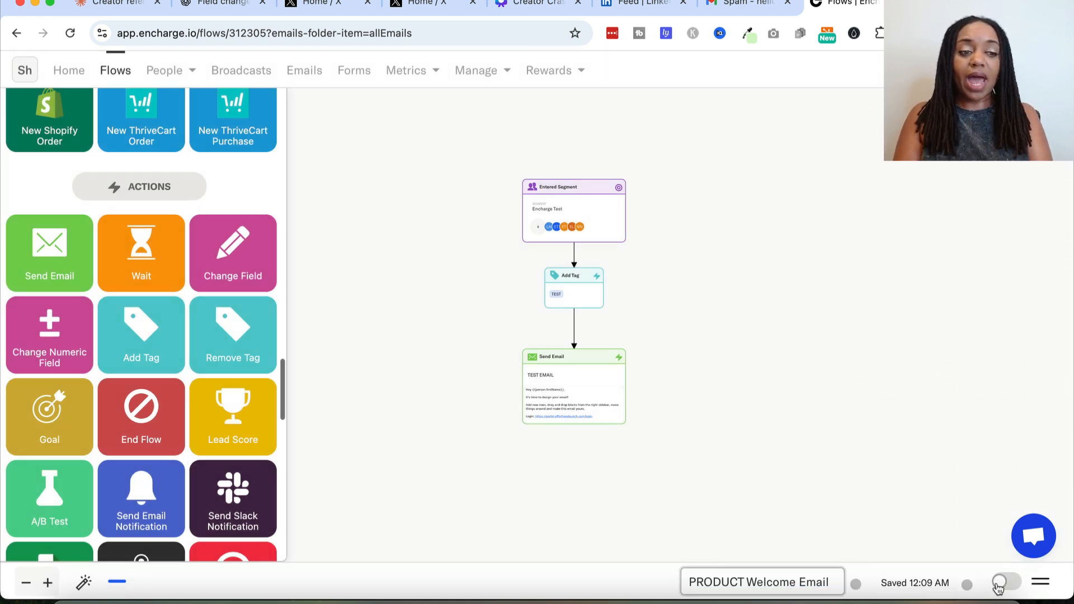
pyautogui.click(1001, 584)
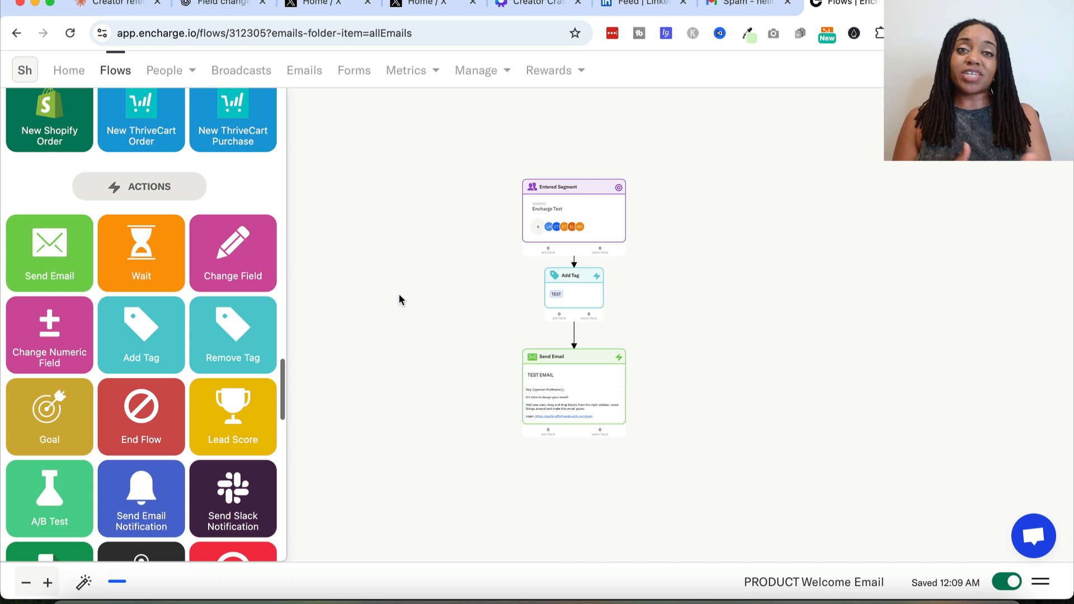